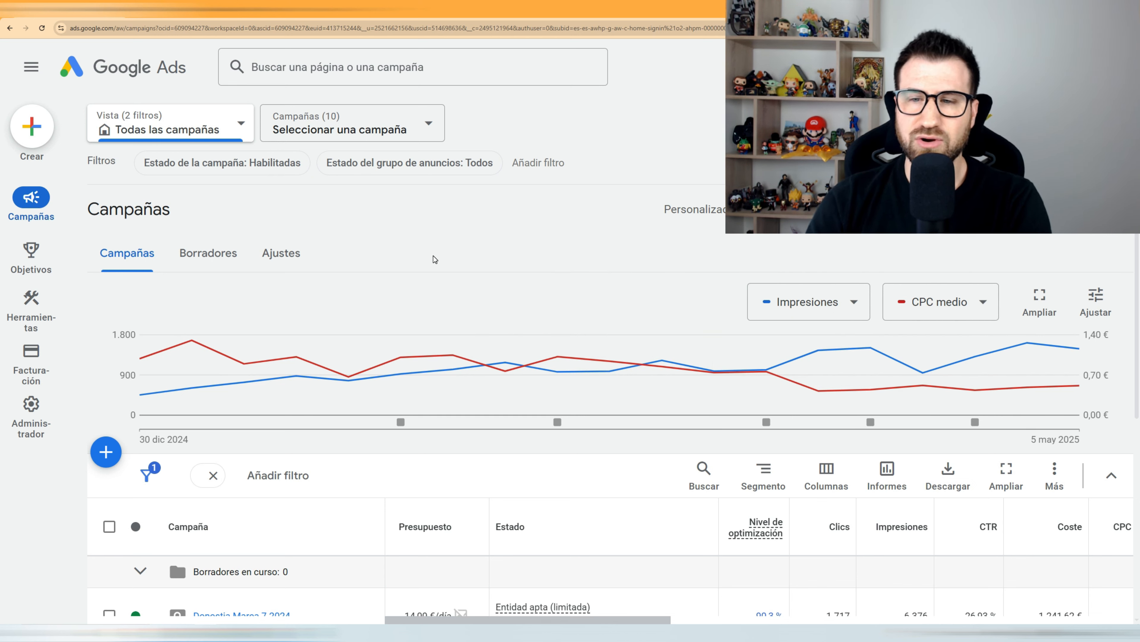
Step: Replace Impresiones on the chart with Cuota de impr. de búsqueda from Métricas de competitividad
click(813, 305)
mouse_move(812, 307)
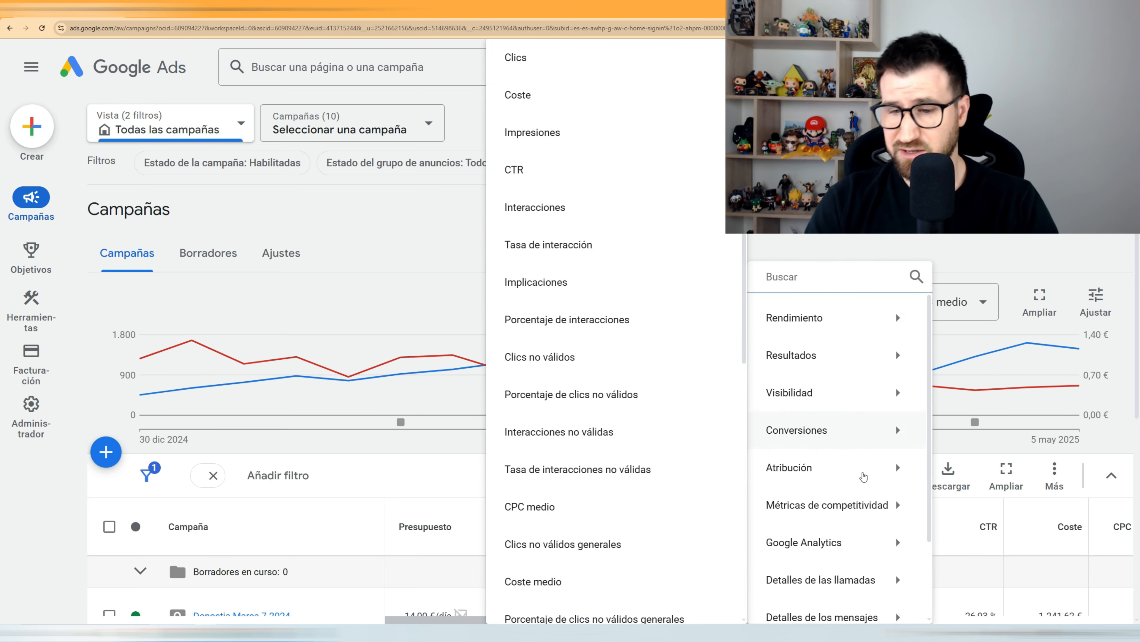
mouse_move(830, 506)
click(543, 95)
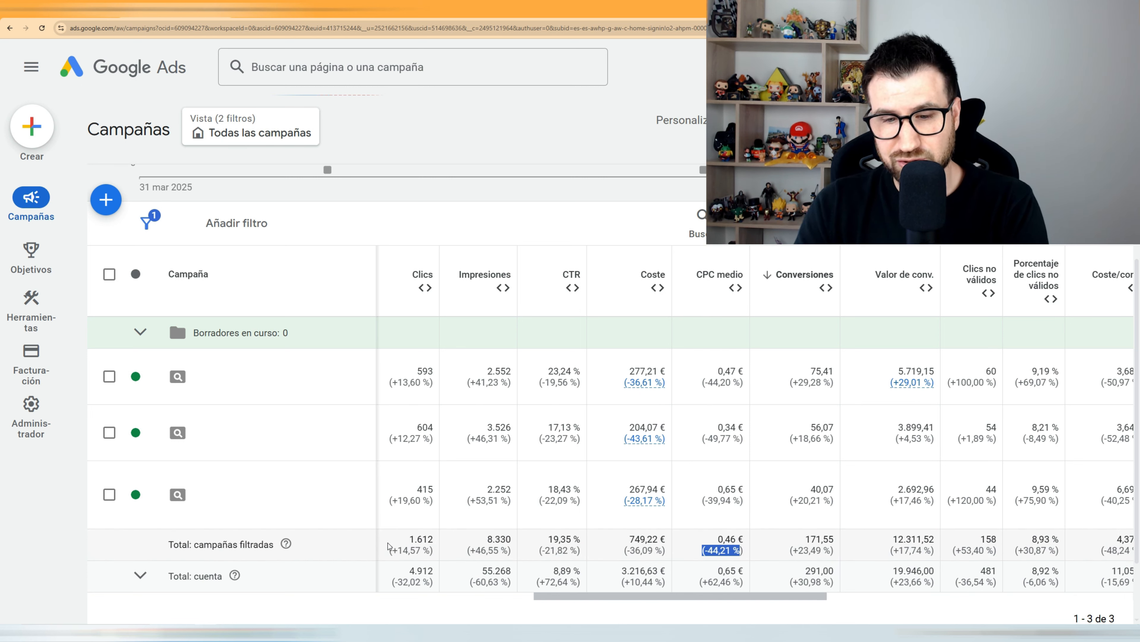
drag(622, 550, 665, 550)
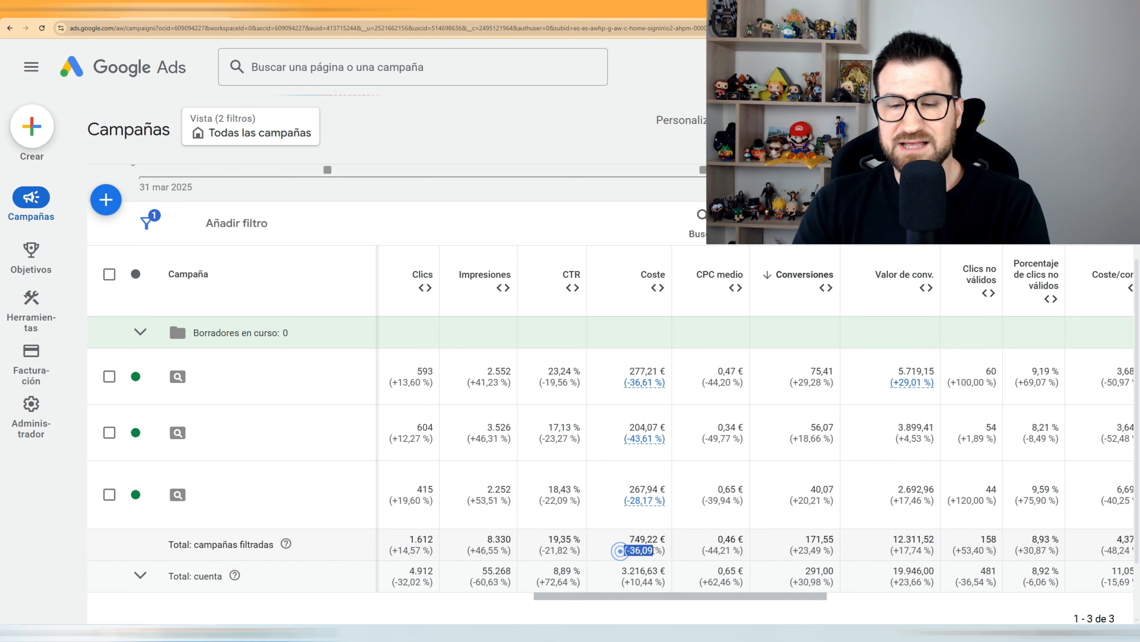
click(652, 549)
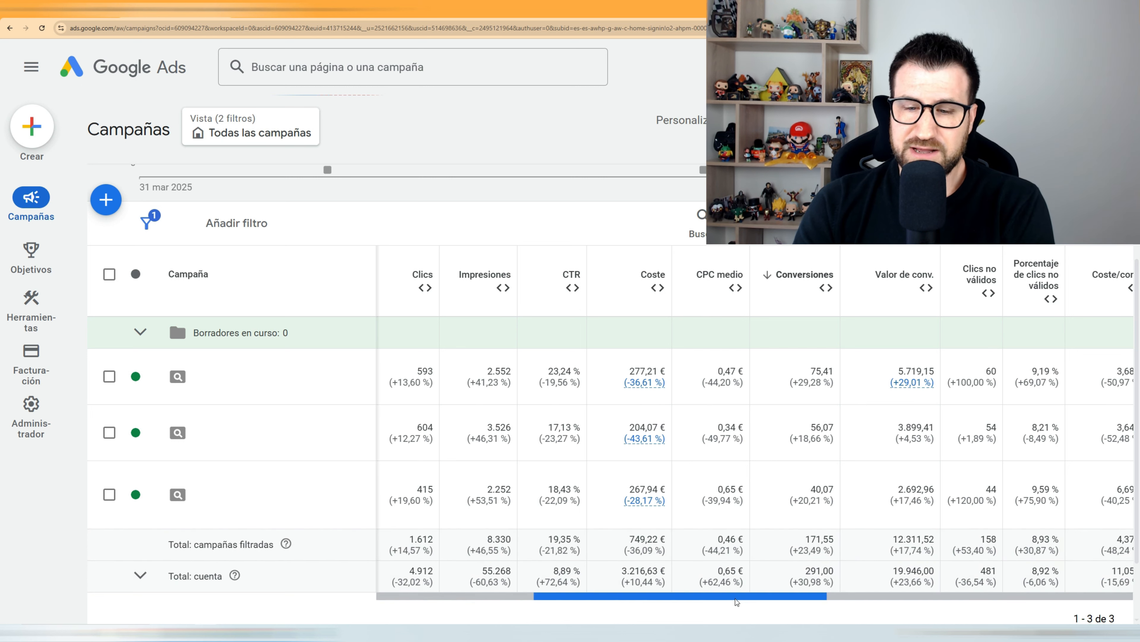
Step: Scroll the campaign table right, then back to the Conversiones columns showing their percentage changes
drag(658, 598, 956, 617)
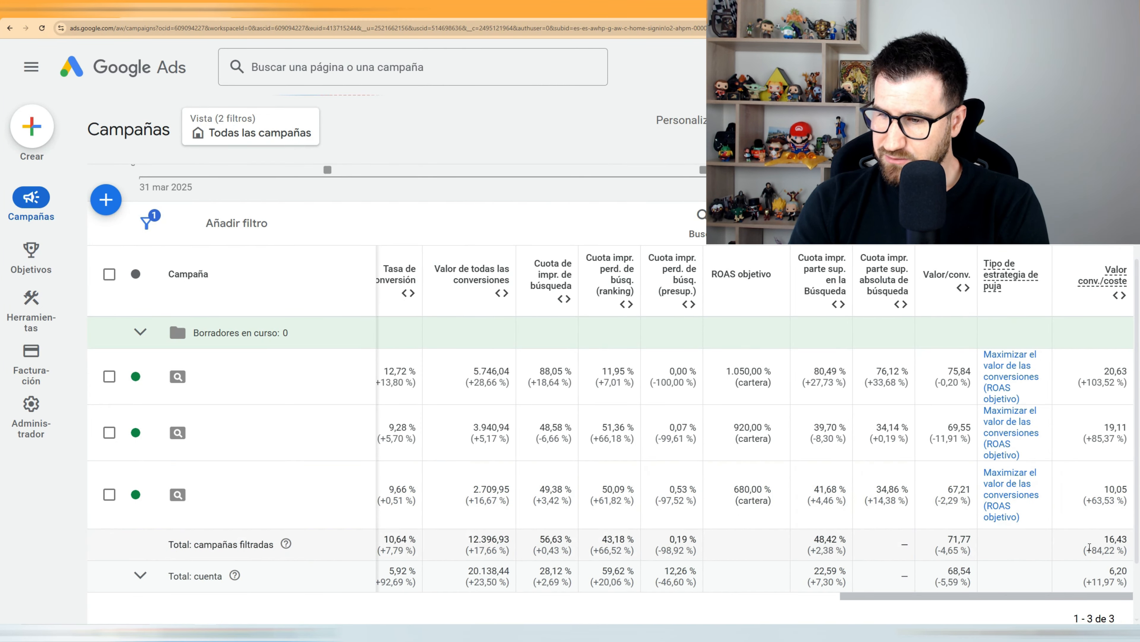
drag(1117, 550, 1087, 547)
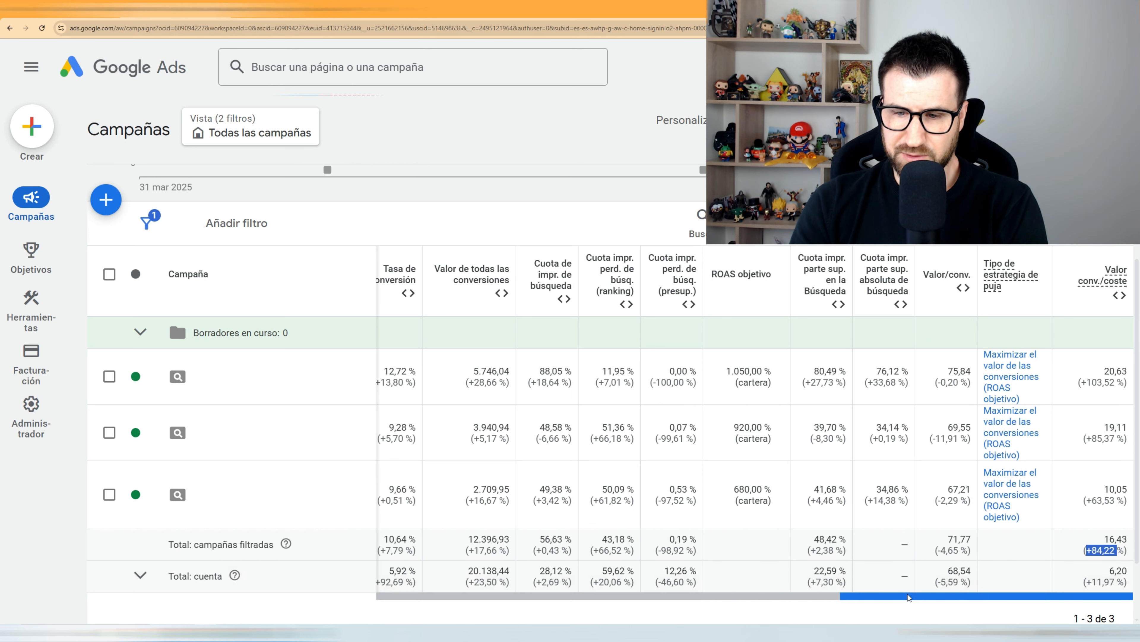
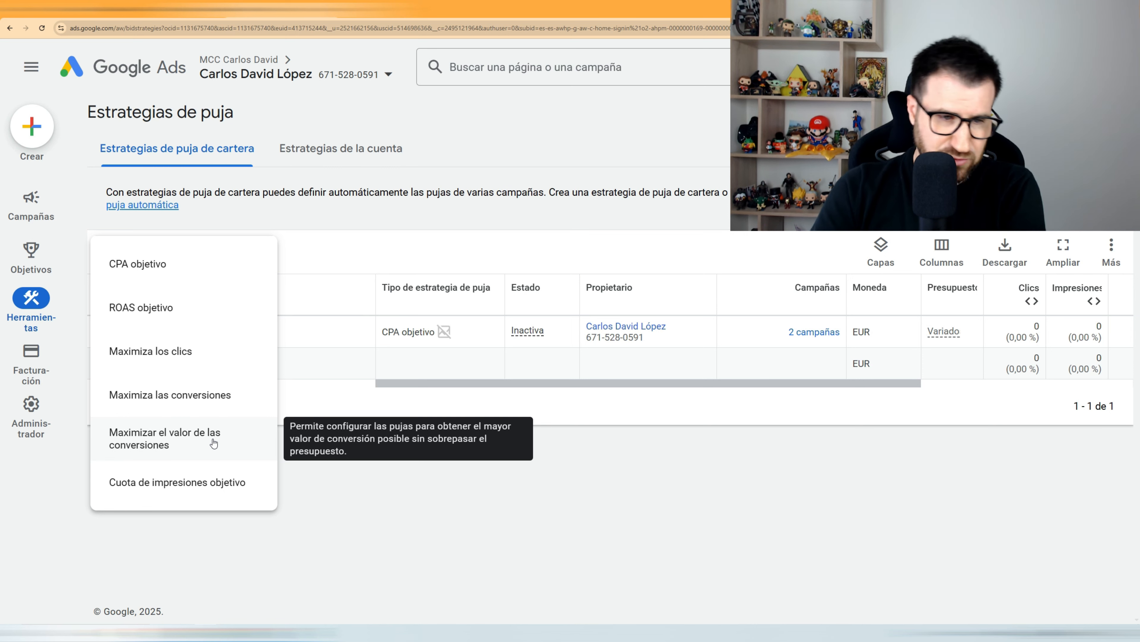
Step: Start a new Maximiza las conversiones portfolio bid strategy
click(225, 400)
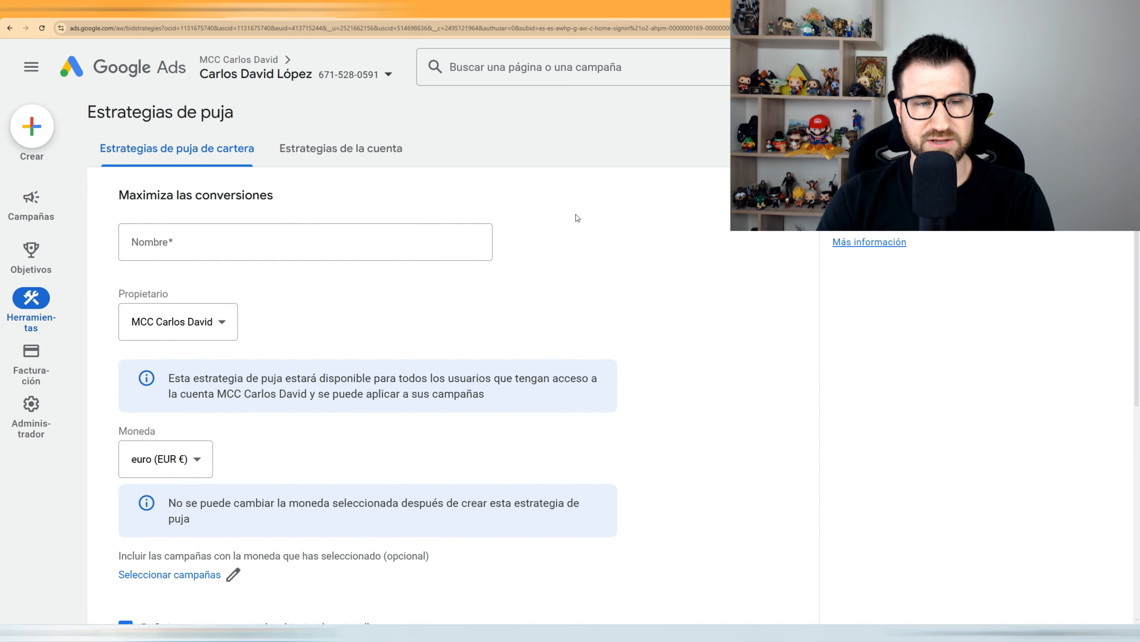
Step: Name the strategy 'Maximizar conversiones con CPA obj + límite de CPC'
click(193, 241)
text(Maximi)
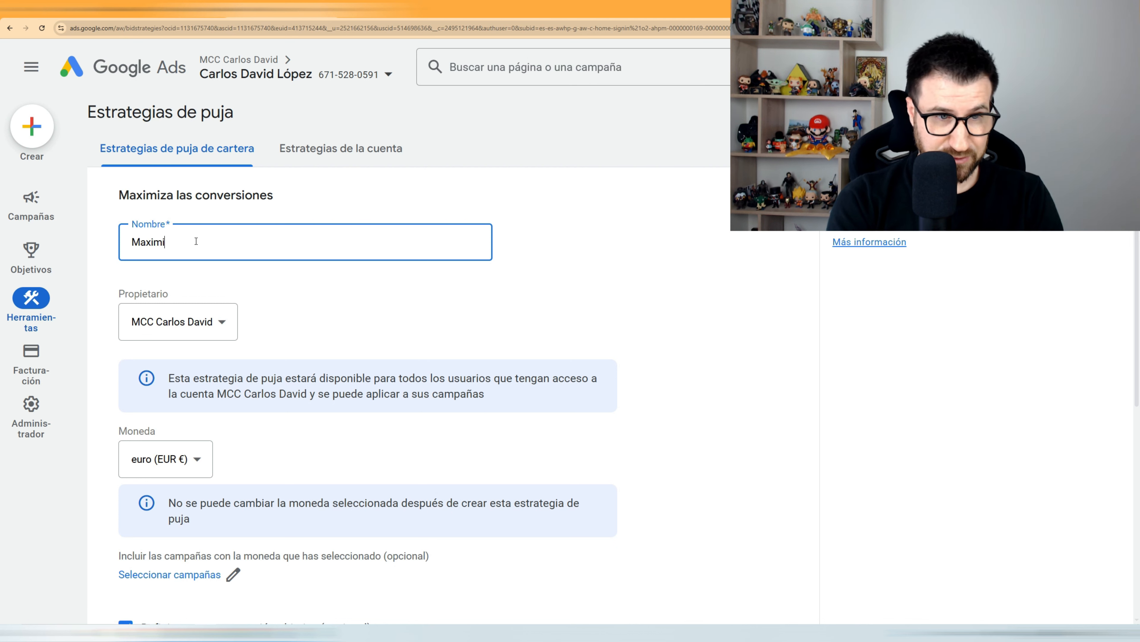
text(zar c)
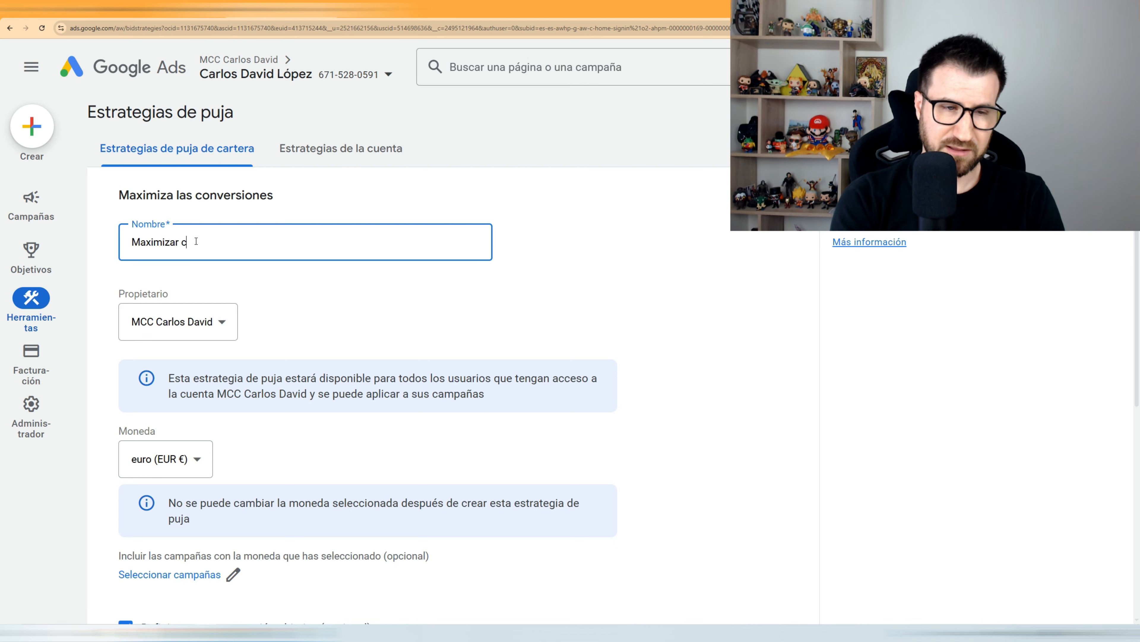
text(onversiones)
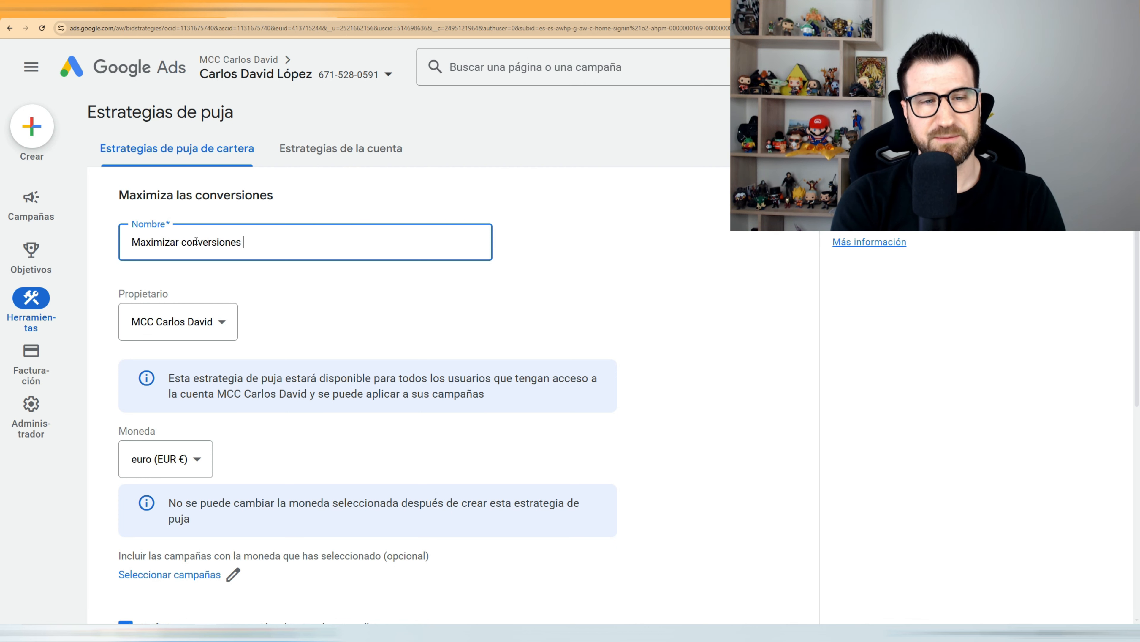
text( c)
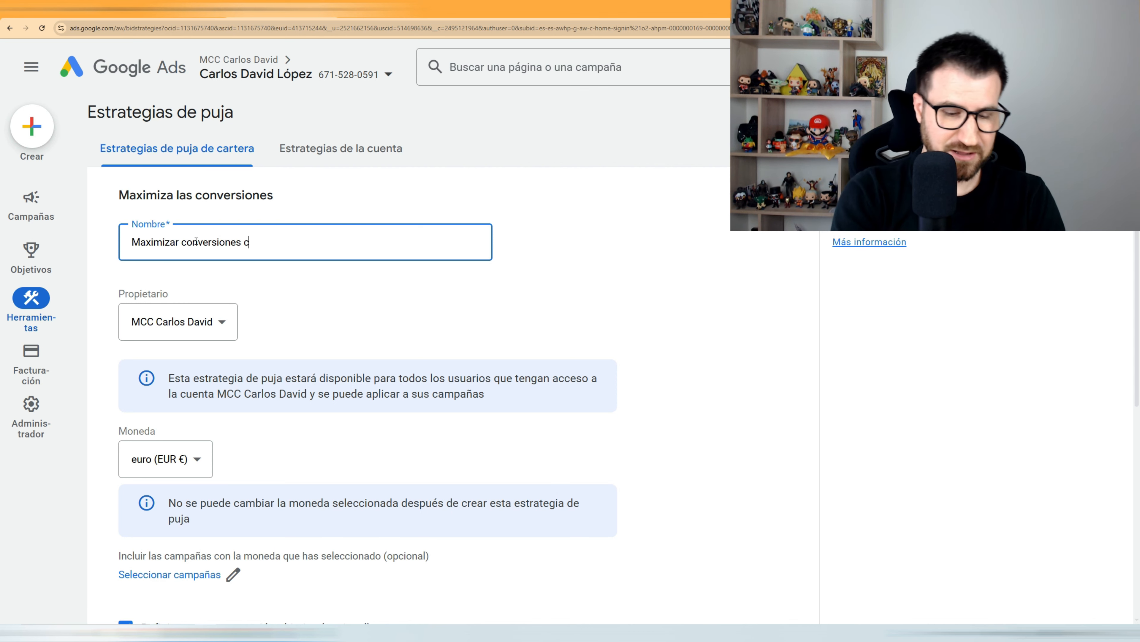
text(on CPA)
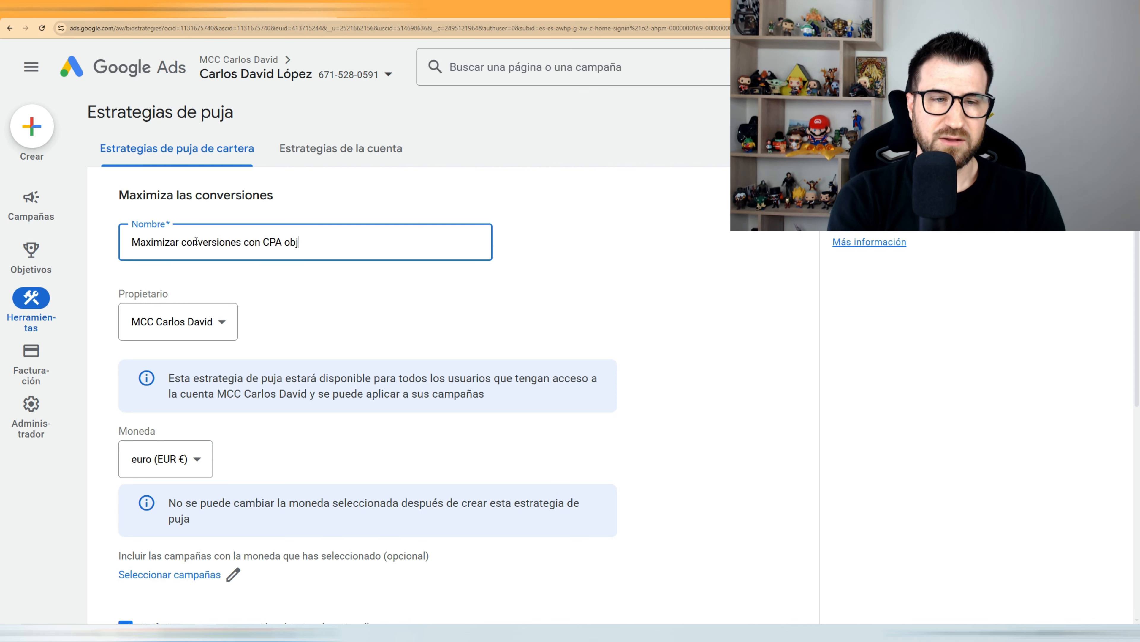
text( obj + l)
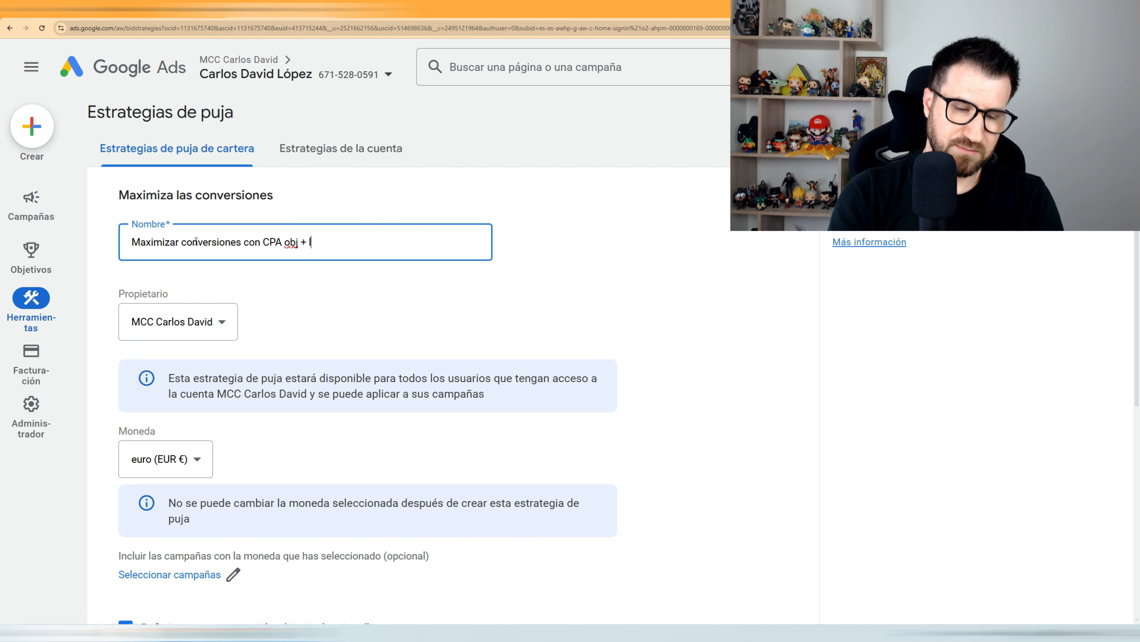
text(ímite de CPC)
click(339, 312)
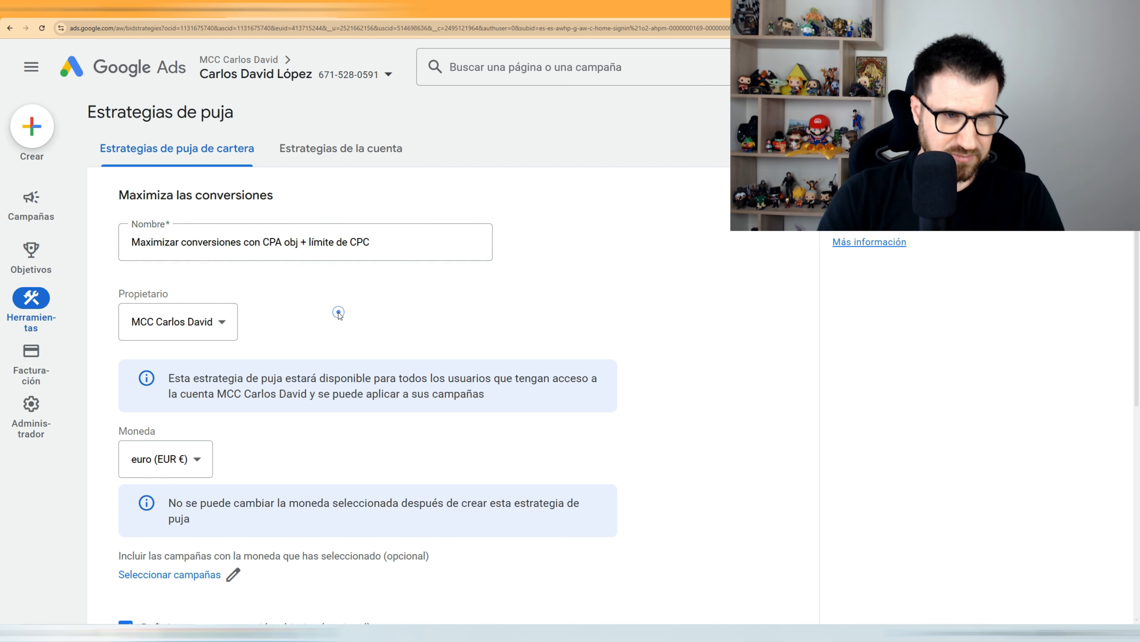
Step: Append the account holder's name to the strategy name and make the individual account the owner
click(223, 320)
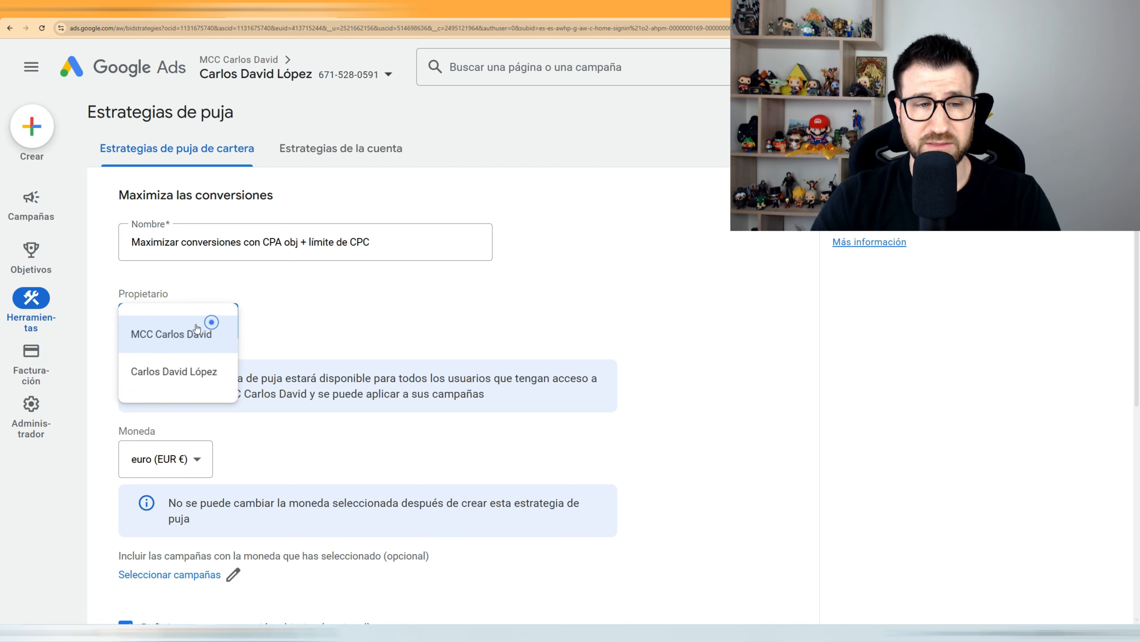
click(317, 311)
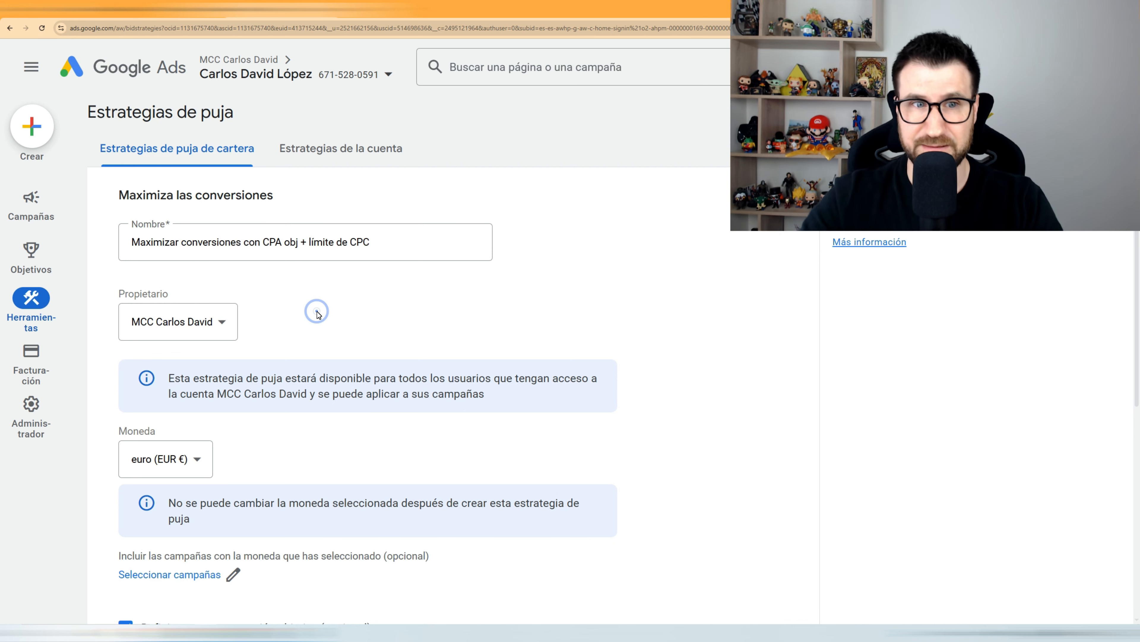
click(402, 236)
text(()
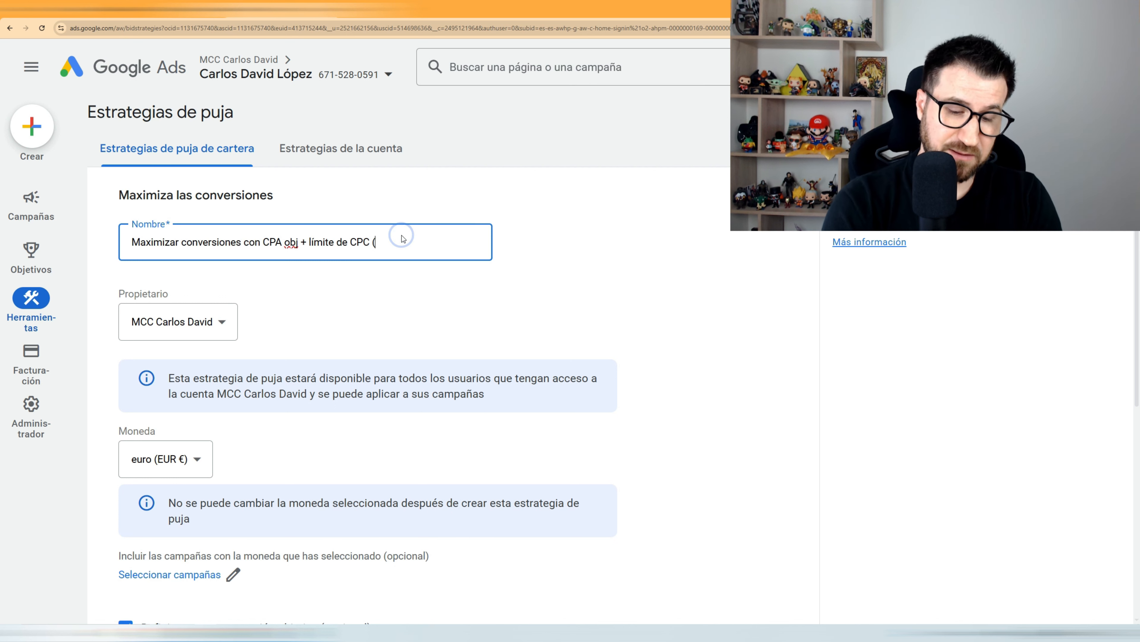
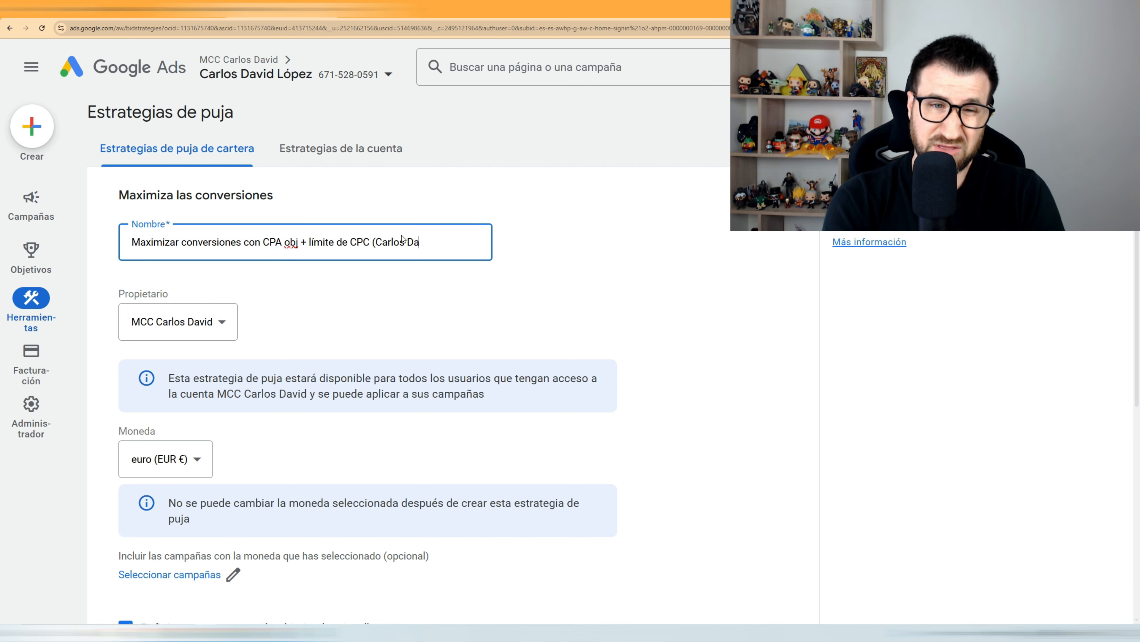
click(205, 327)
click(201, 379)
scroll(214, 367, down, 1)
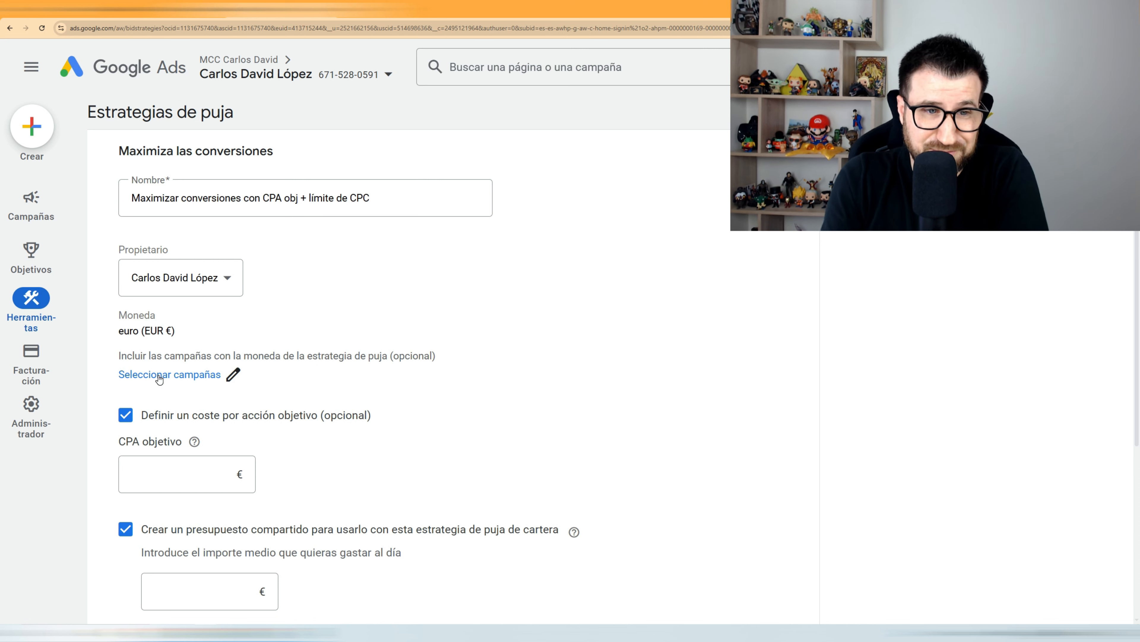
click(200, 381)
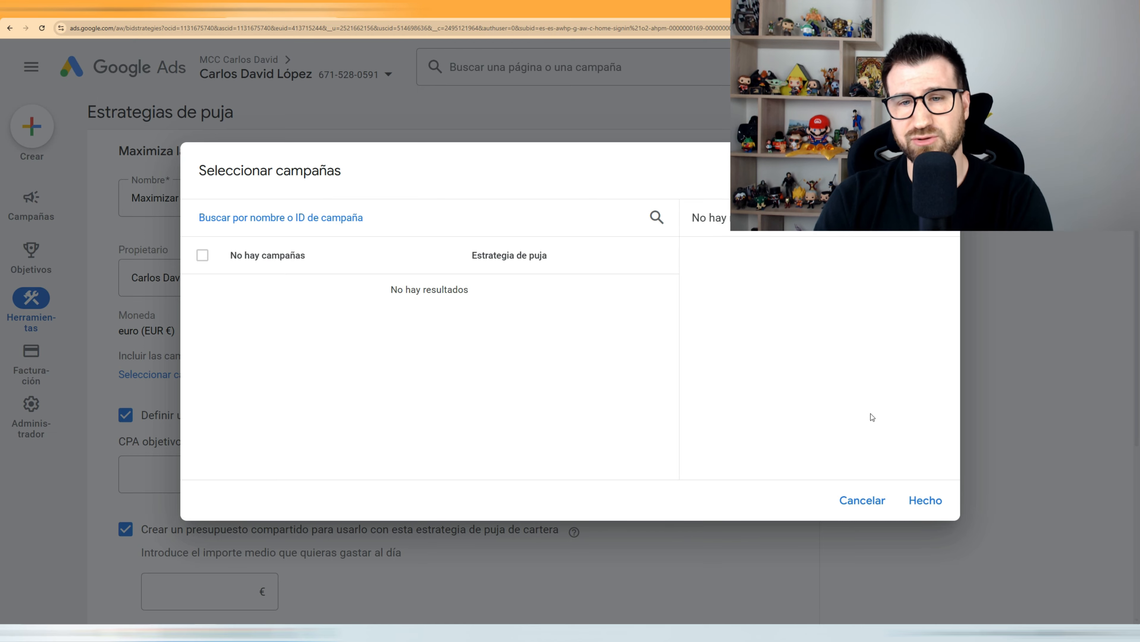
click(852, 502)
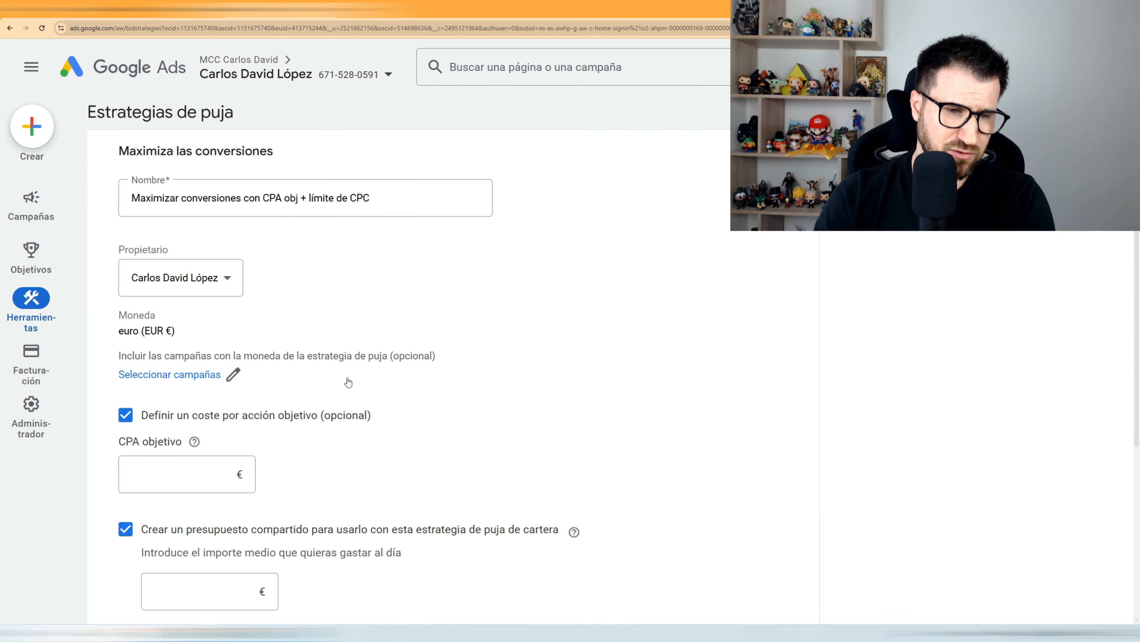
scroll(321, 332, down, 2)
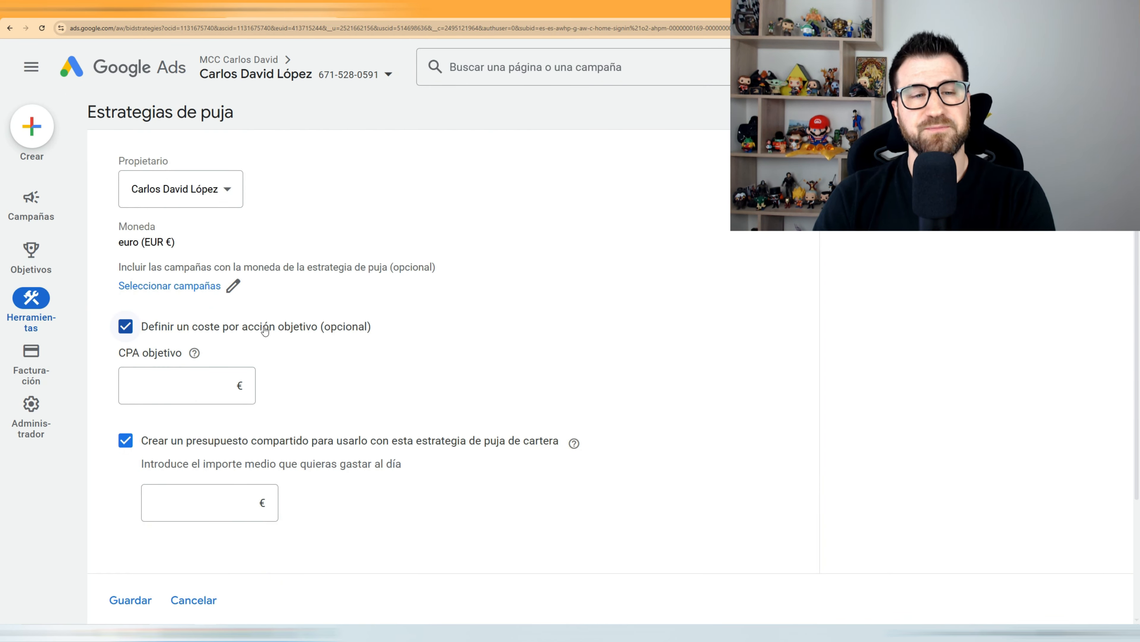
Step: Enter a target CPA of 14,50 €
click(181, 382)
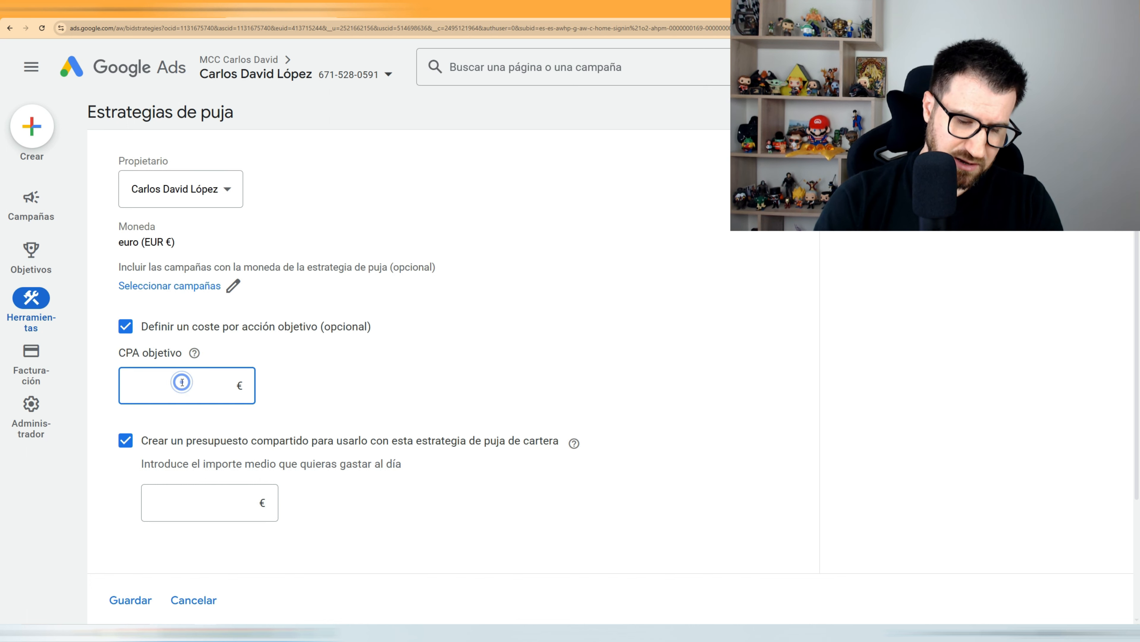
text(14,50)
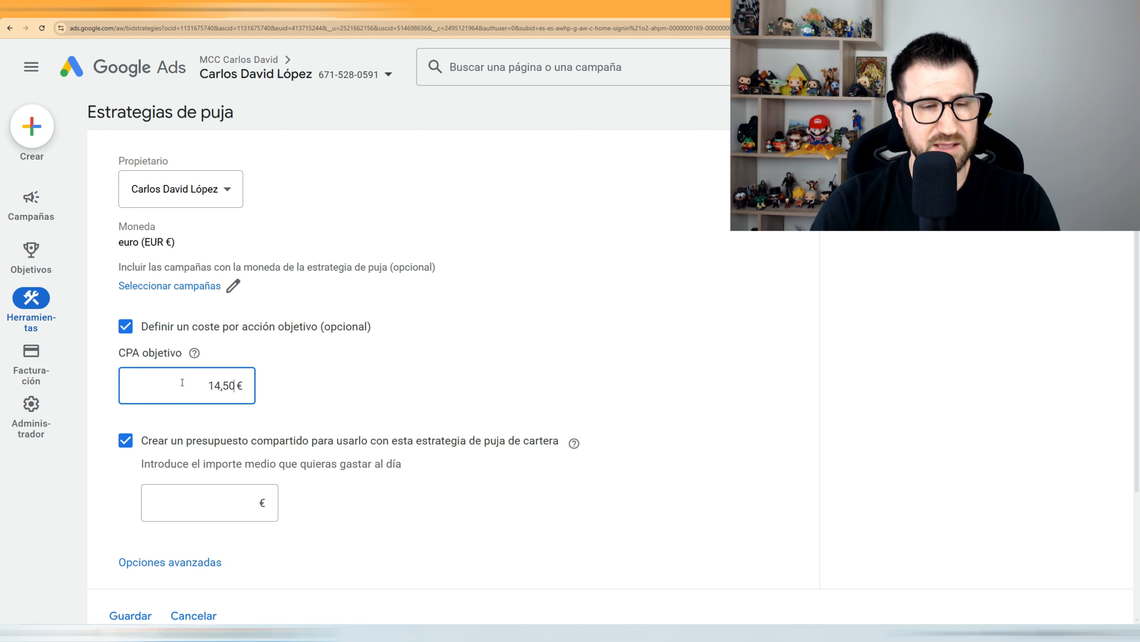
click(333, 384)
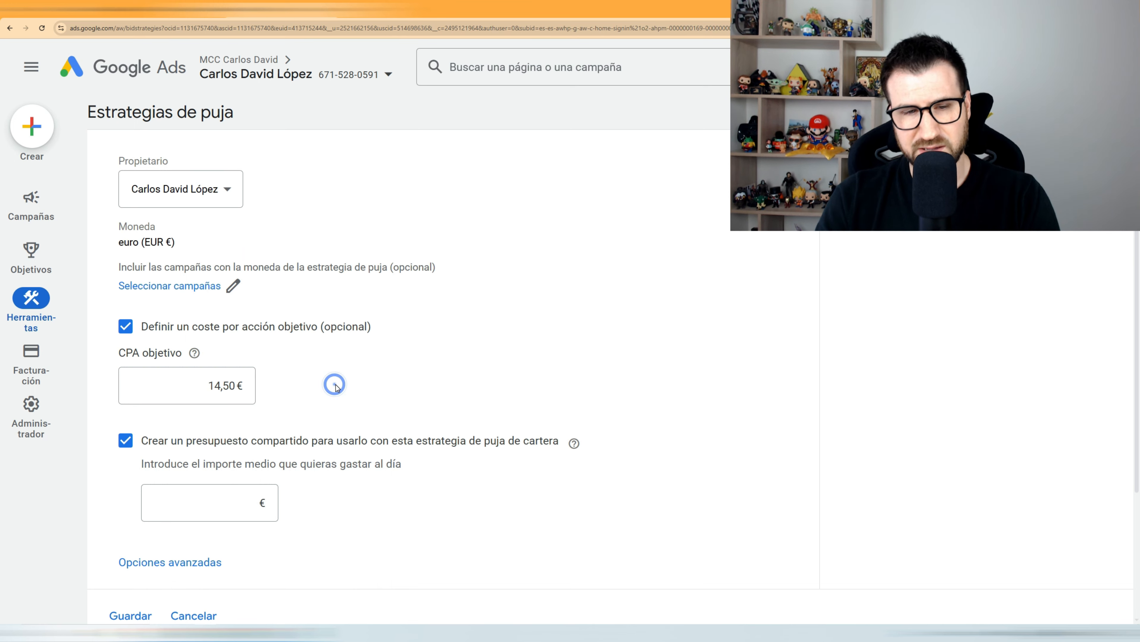
scroll(350, 370, down, 2)
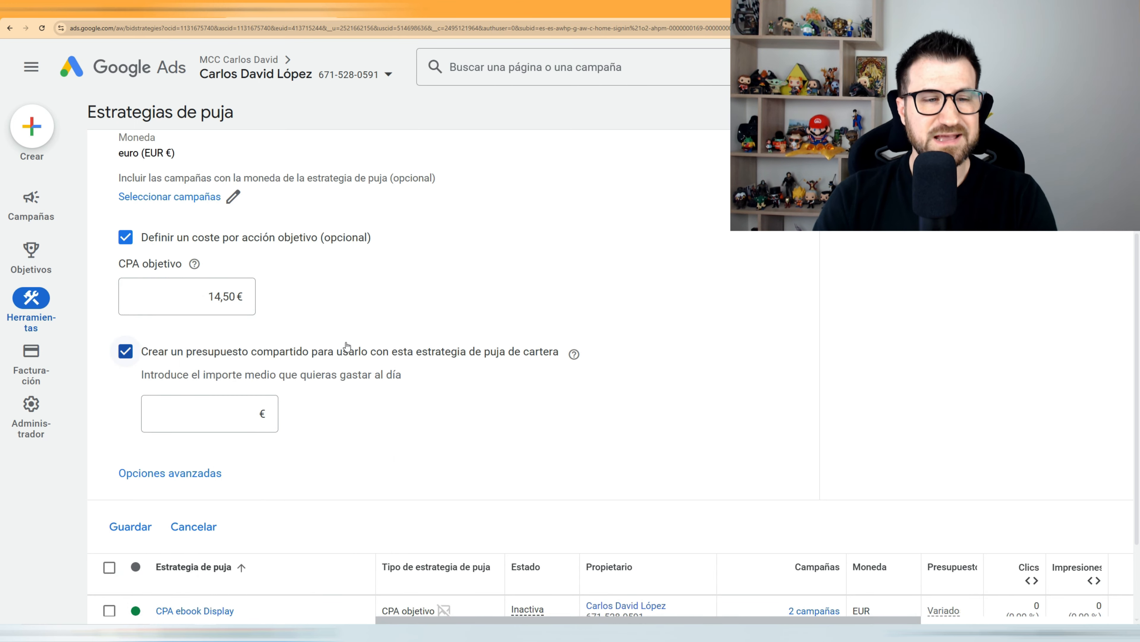
Step: Turn off the shared budget and briefly inspect the bid limit options
click(236, 358)
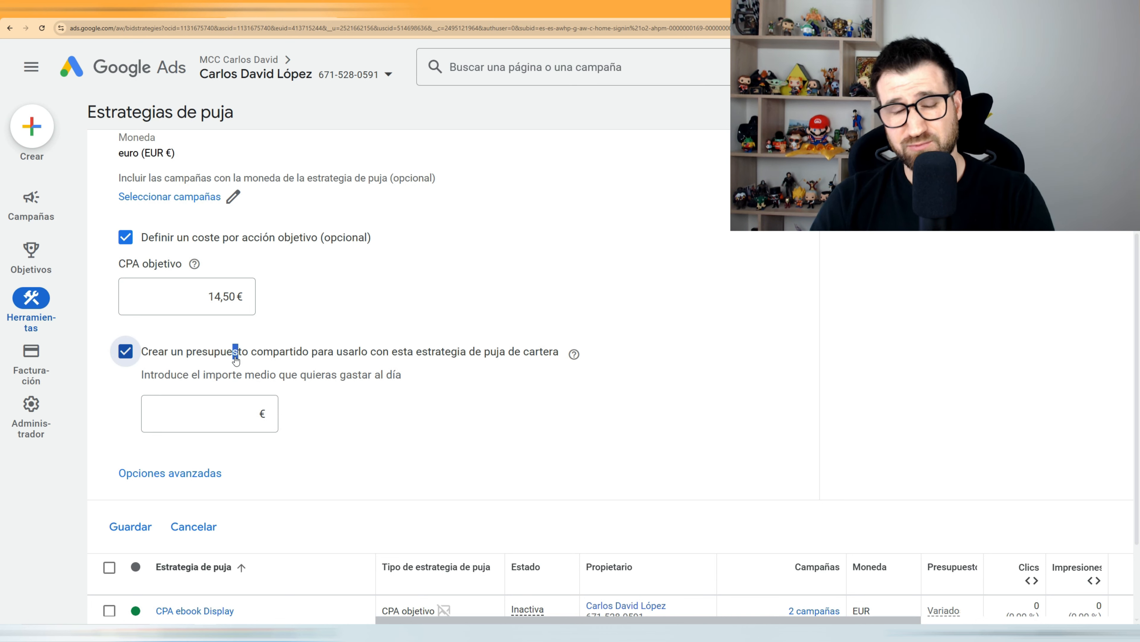
click(236, 359)
click(327, 385)
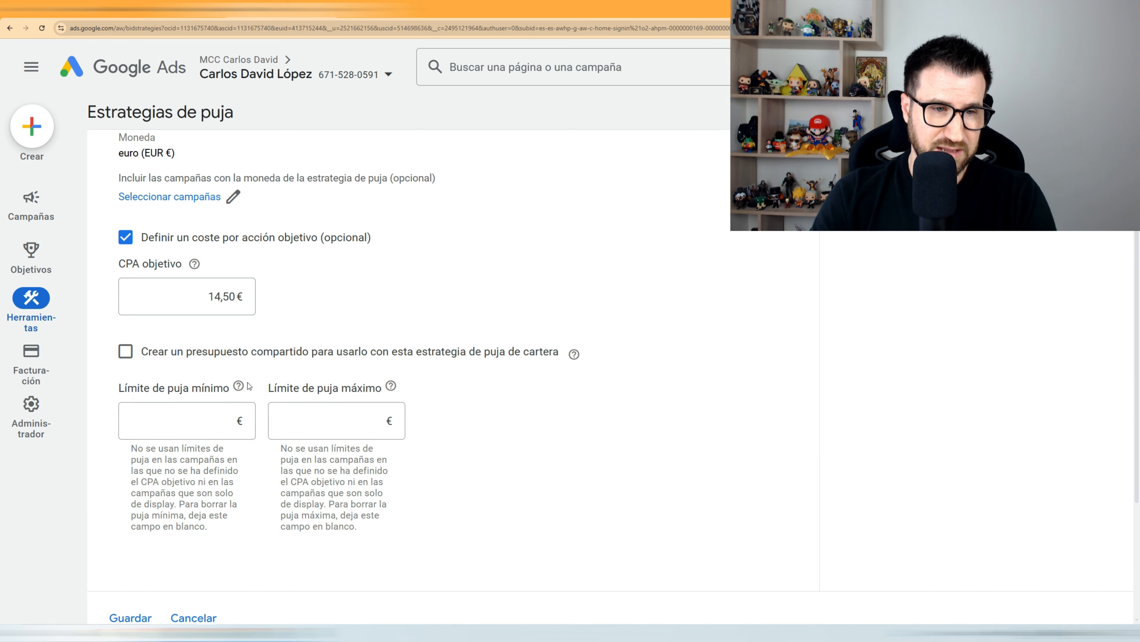
scroll(249, 386, down, 2)
scroll(247, 436, up, 2)
scroll(246, 436, down, 2)
scroll(221, 408, up, 3)
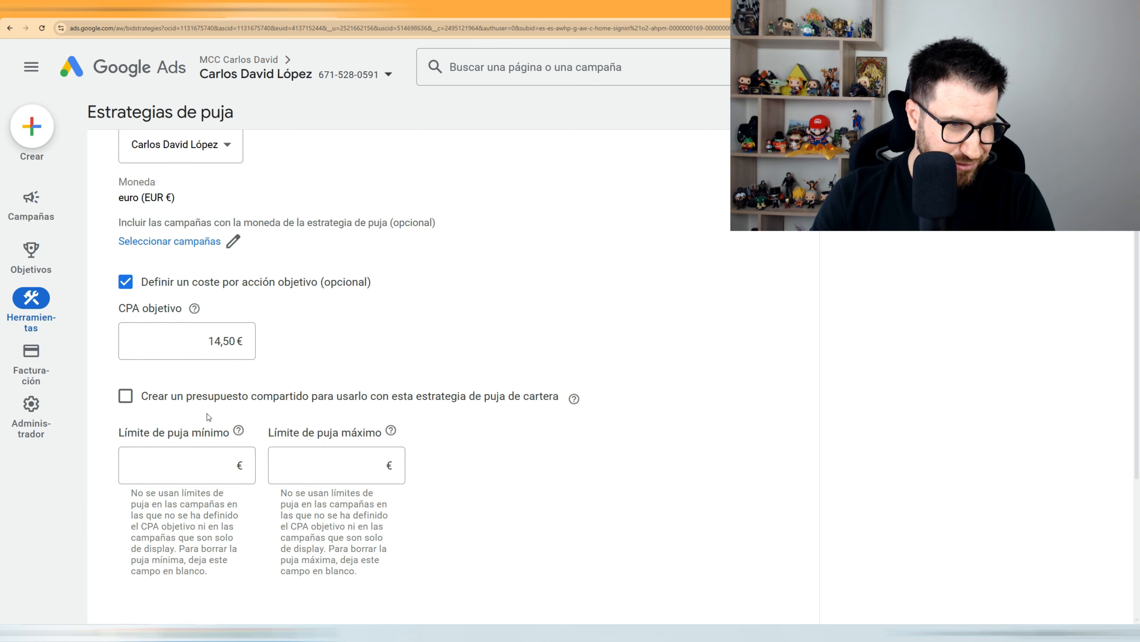
scroll(216, 449, up, 1)
scroll(203, 494, down, 4)
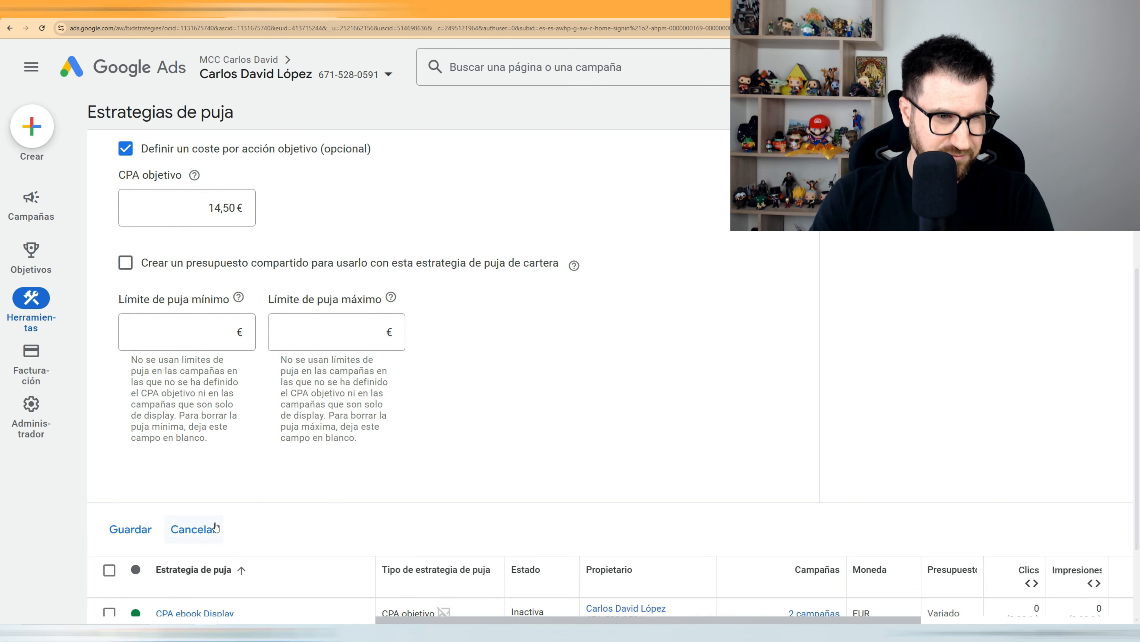
click(198, 527)
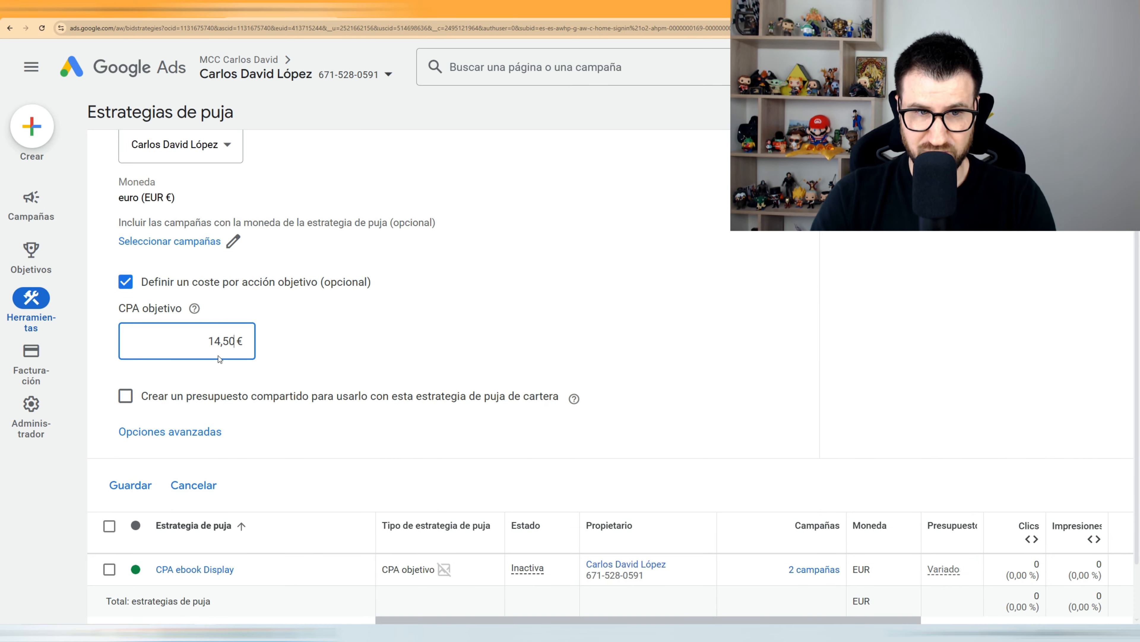
Step: Re-enter the target CPA as 14,50 with a comma decimal and reveal the bid limits
drag(196, 340, 294, 343)
key(BackSpace)
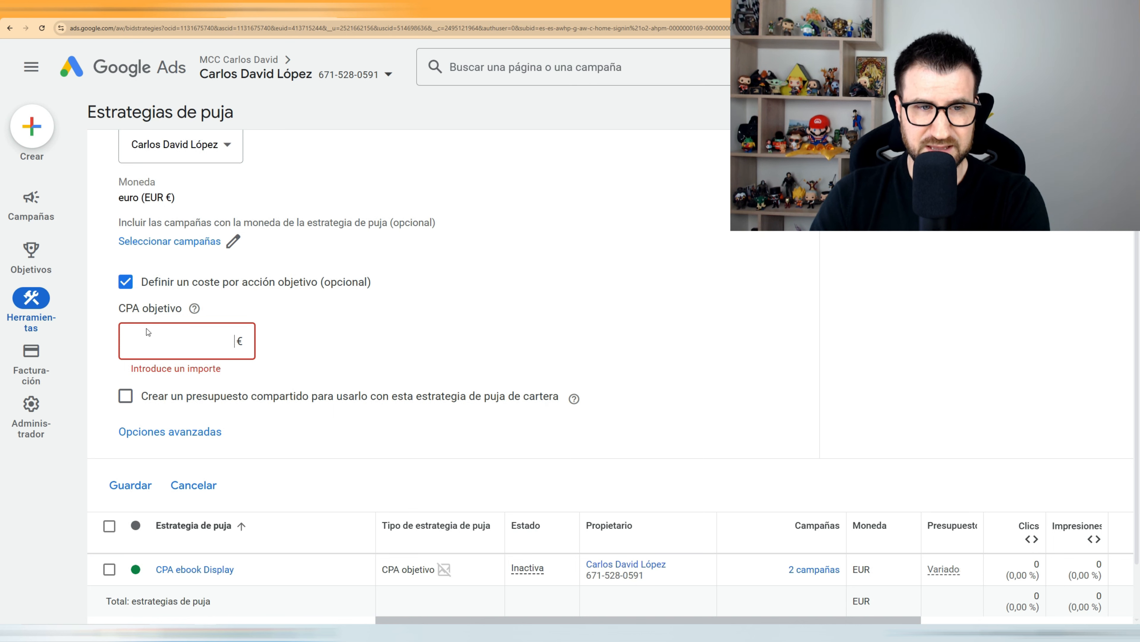
click(134, 279)
click(130, 304)
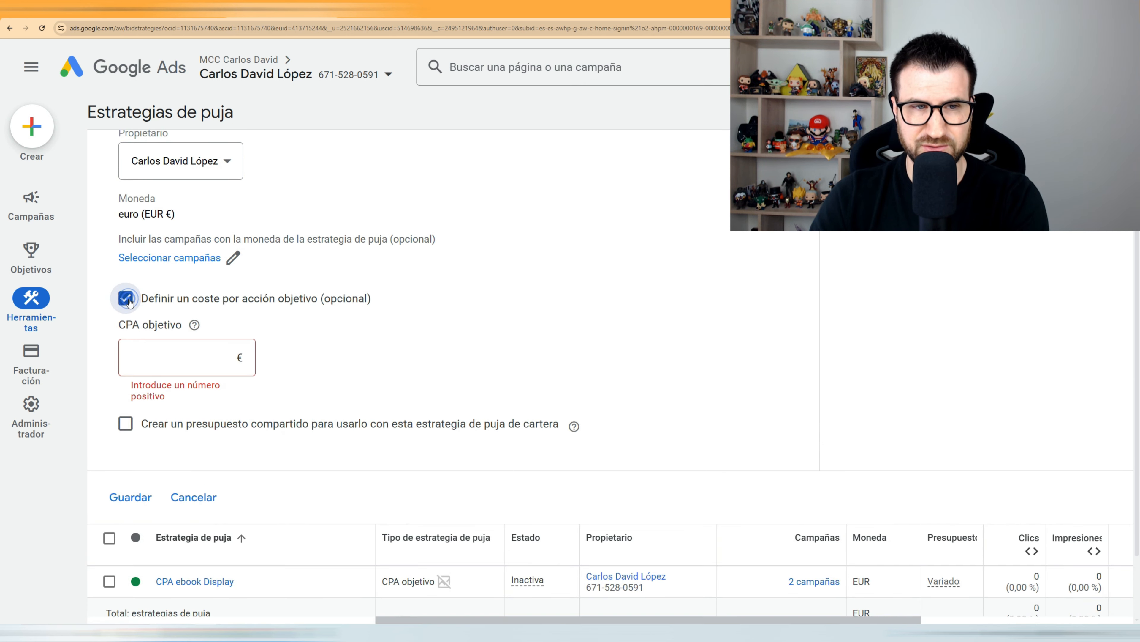
click(182, 361)
text(14,)
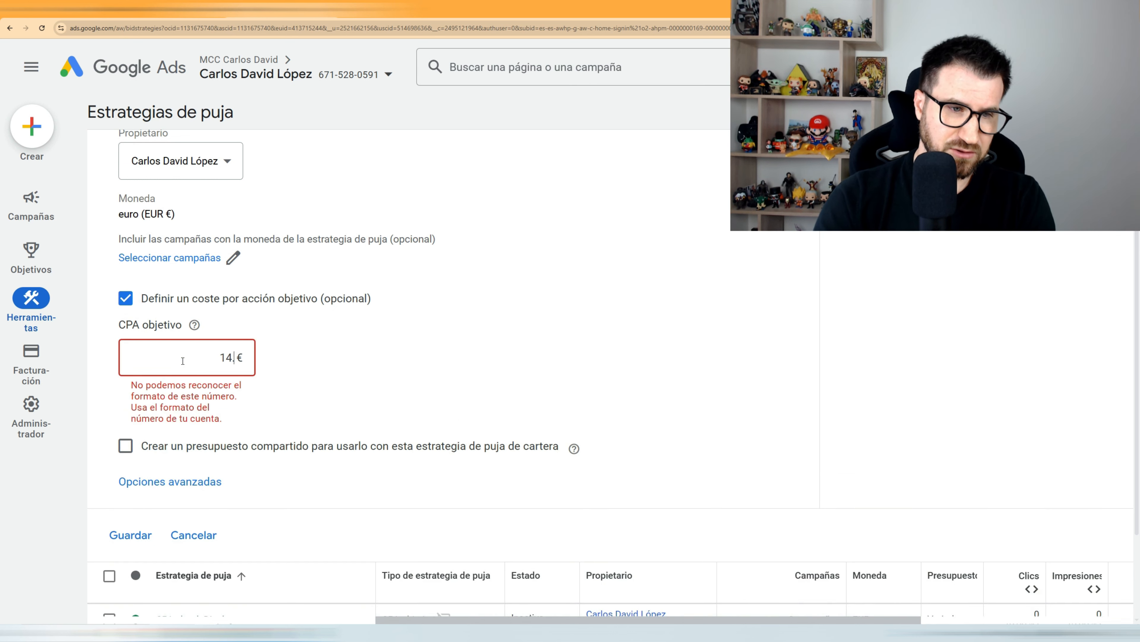
key(BackSpace)
text(.5)
key(BackSpace)
key(BackSpace)
text(,50)
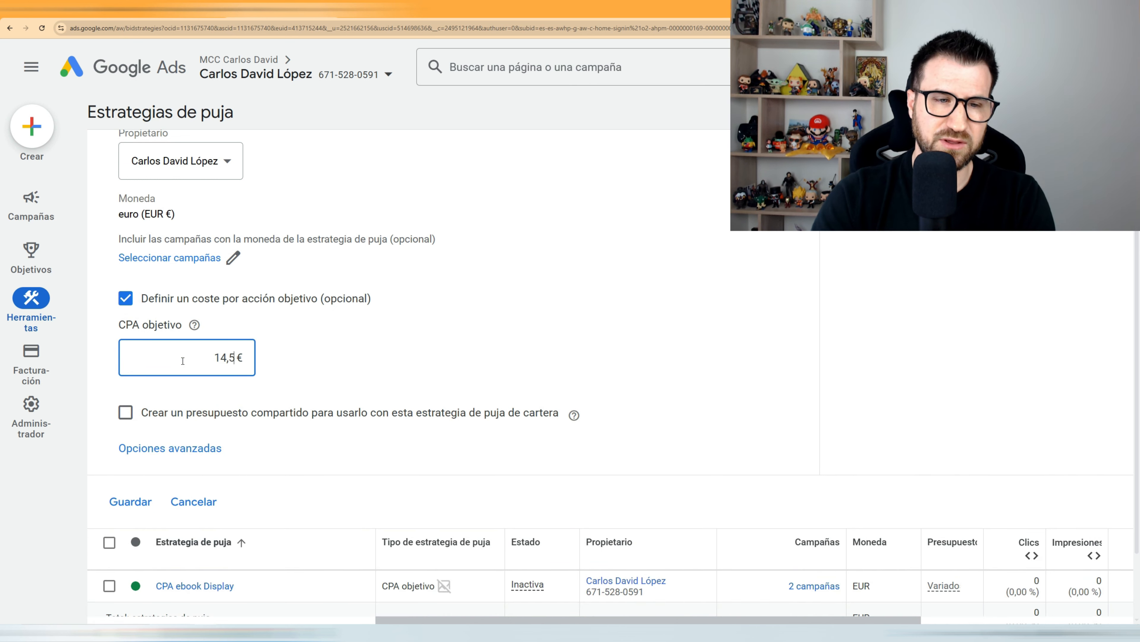
click(186, 448)
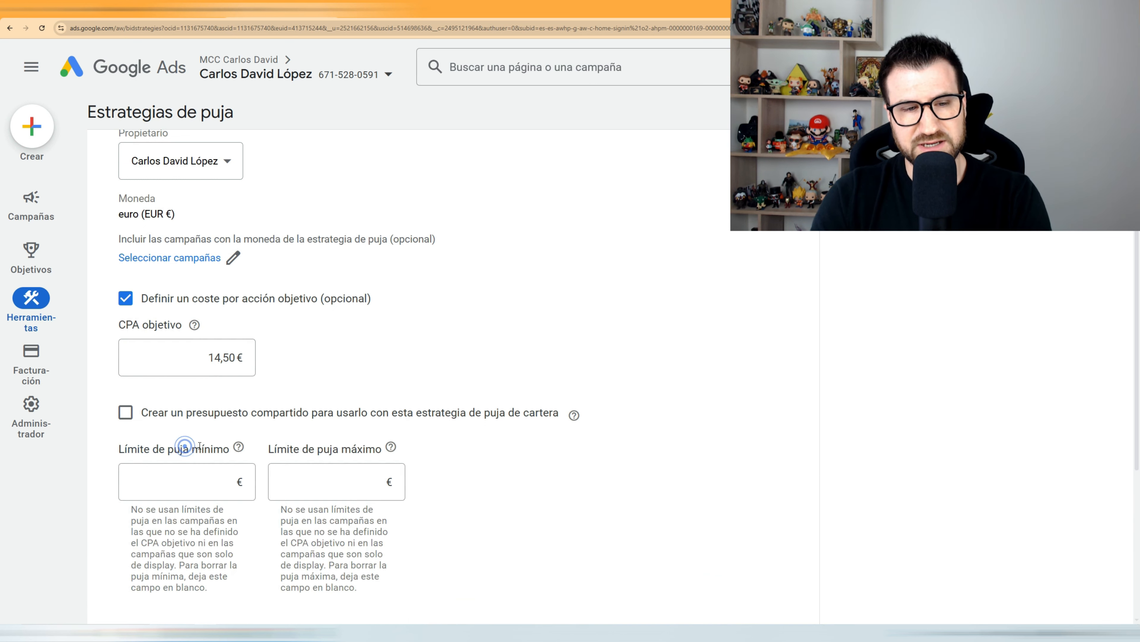
Step: Set a 10 € maximum bid limit and save the new portfolio strategy
scroll(351, 412, down, 2)
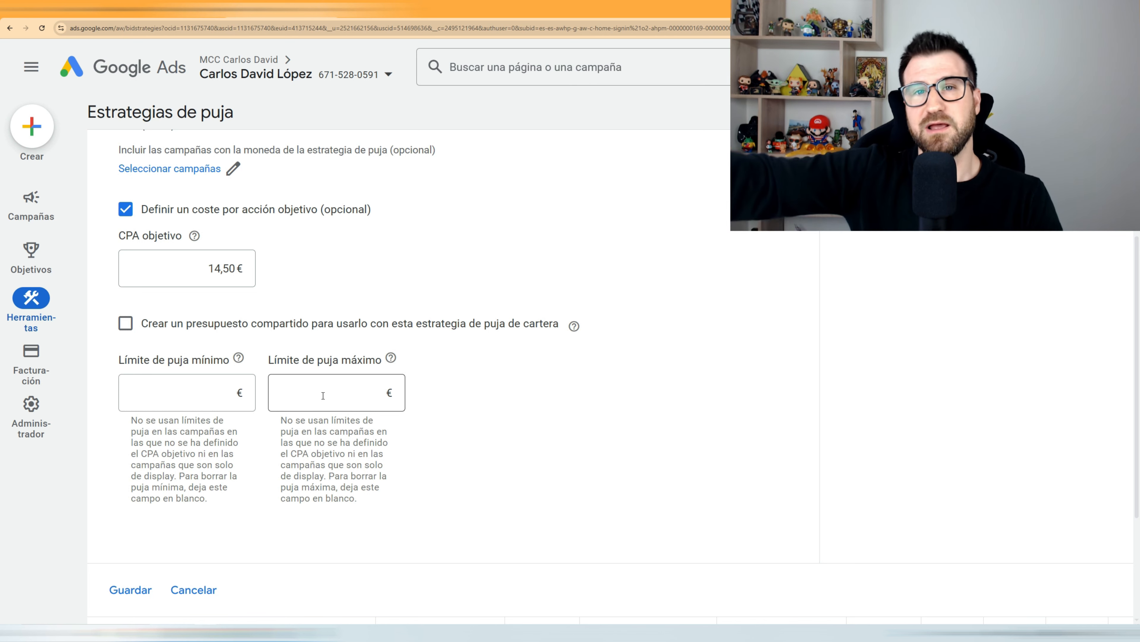
click(323, 395)
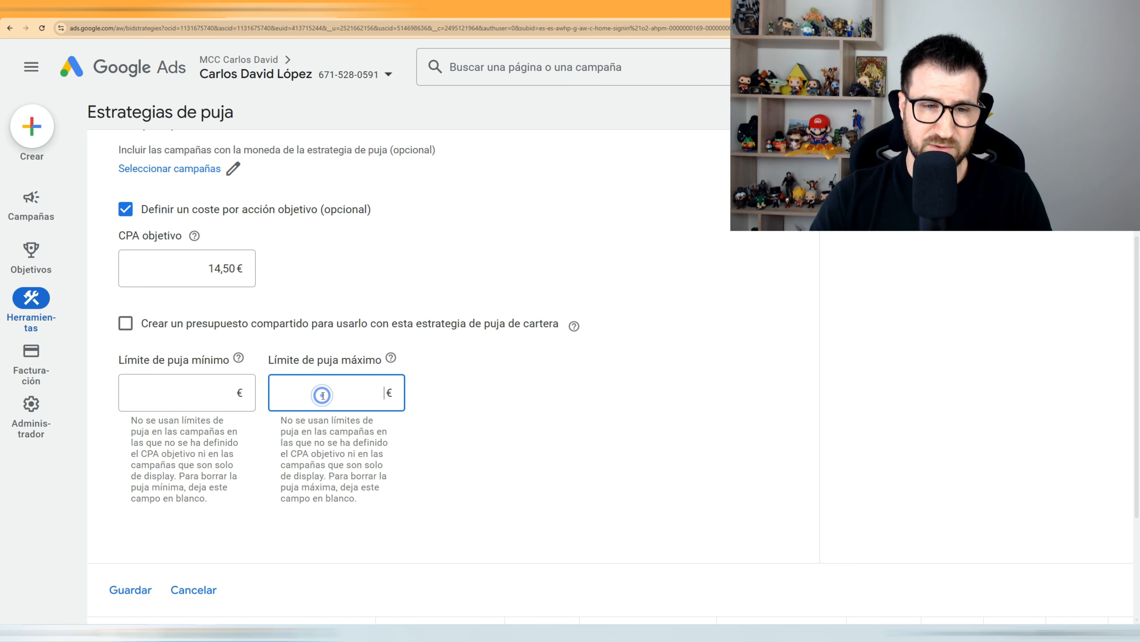
text(10)
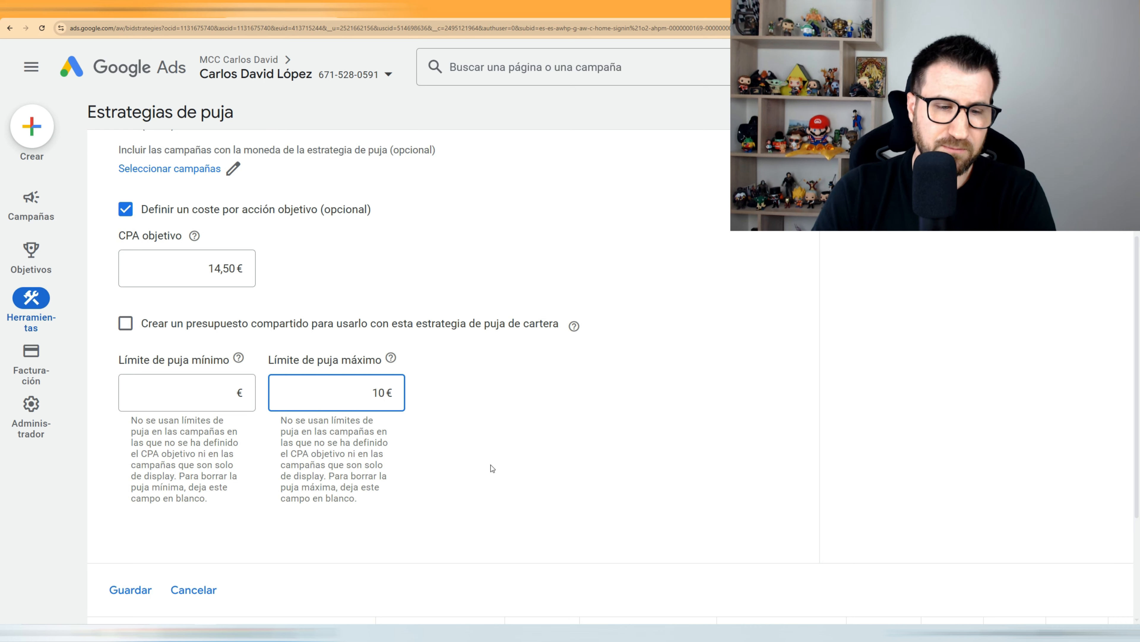
click(489, 466)
click(129, 591)
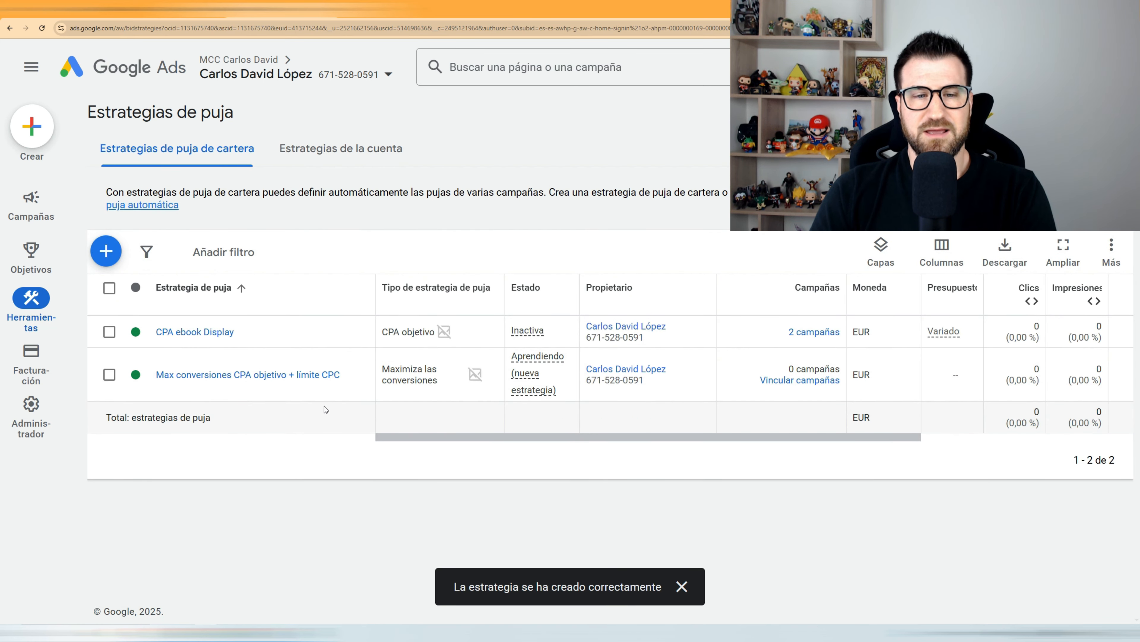
Step: Open the saved strategy's page and expand its settings
click(286, 375)
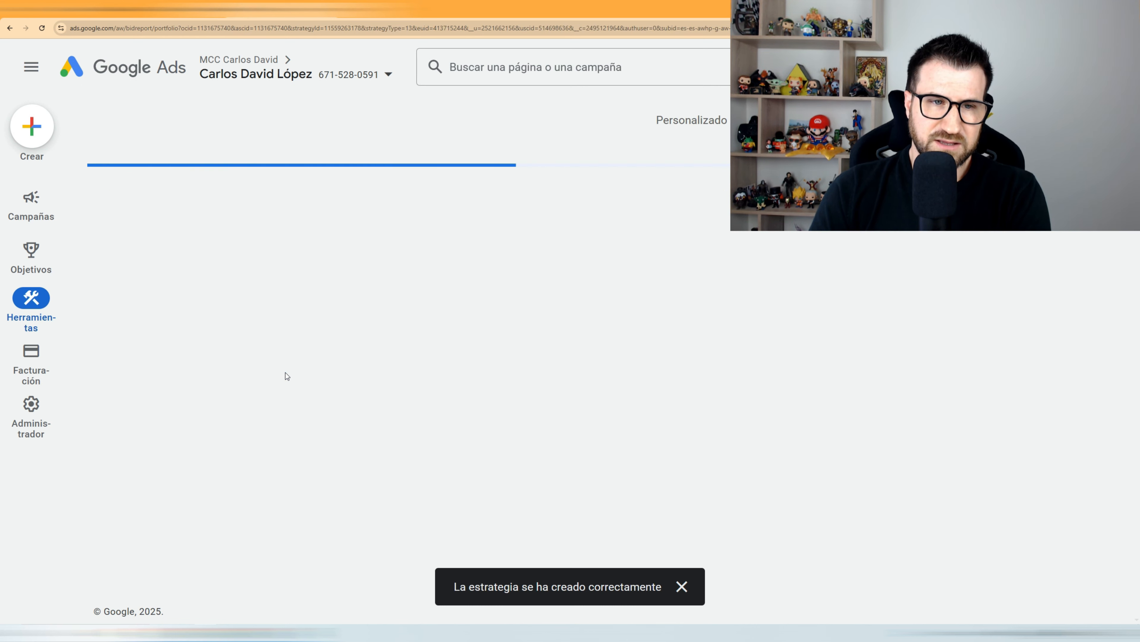
scroll(874, 400, down, 10)
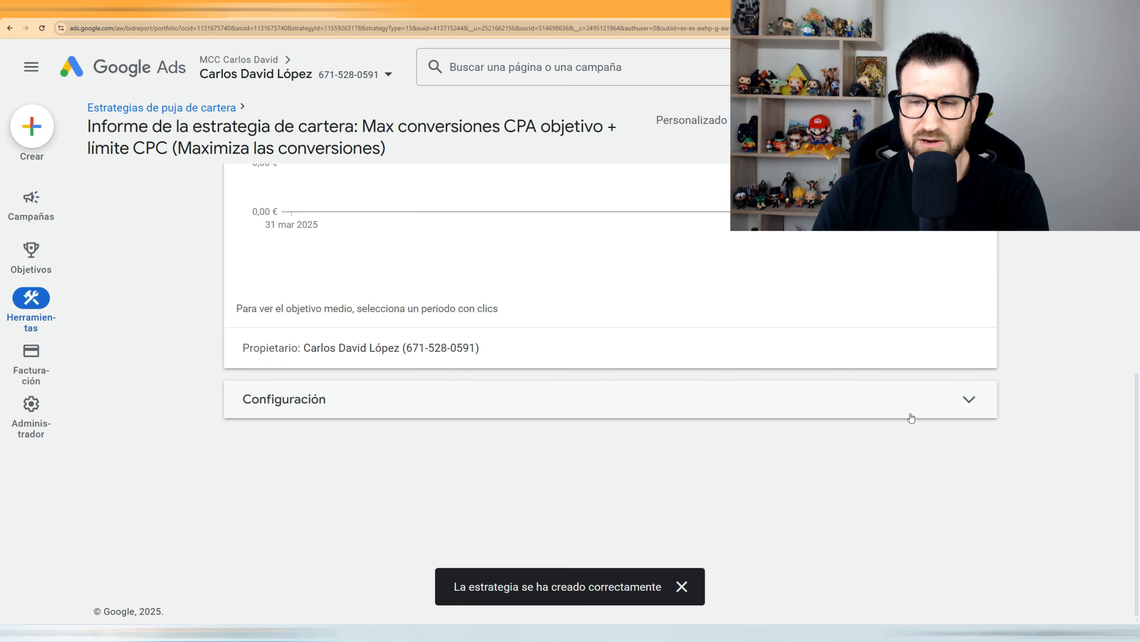
click(908, 414)
scroll(763, 404, down, 5)
scroll(682, 409, down, 4)
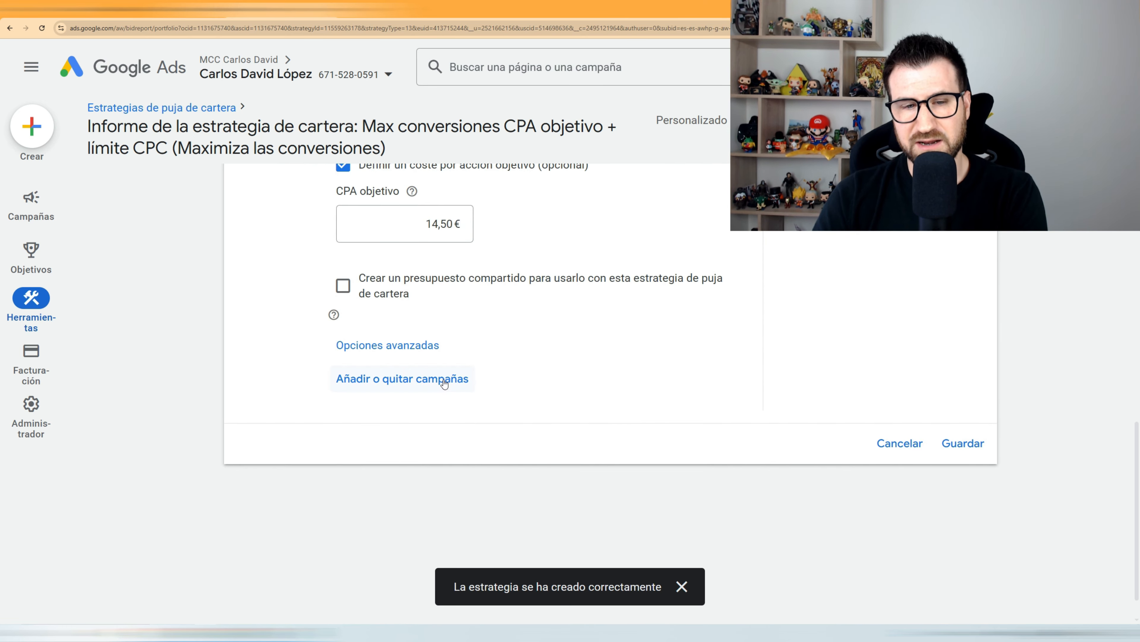
scroll(444, 384, up, 1)
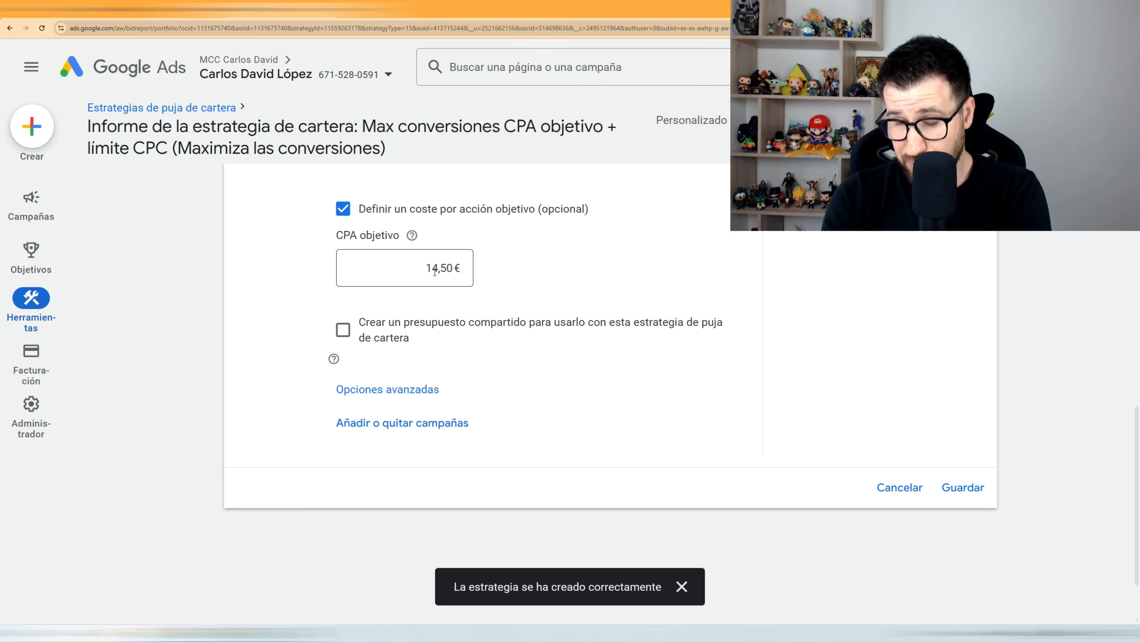
Step: Change the maximum bid limit from 10,00 € to 8 € and save
click(419, 389)
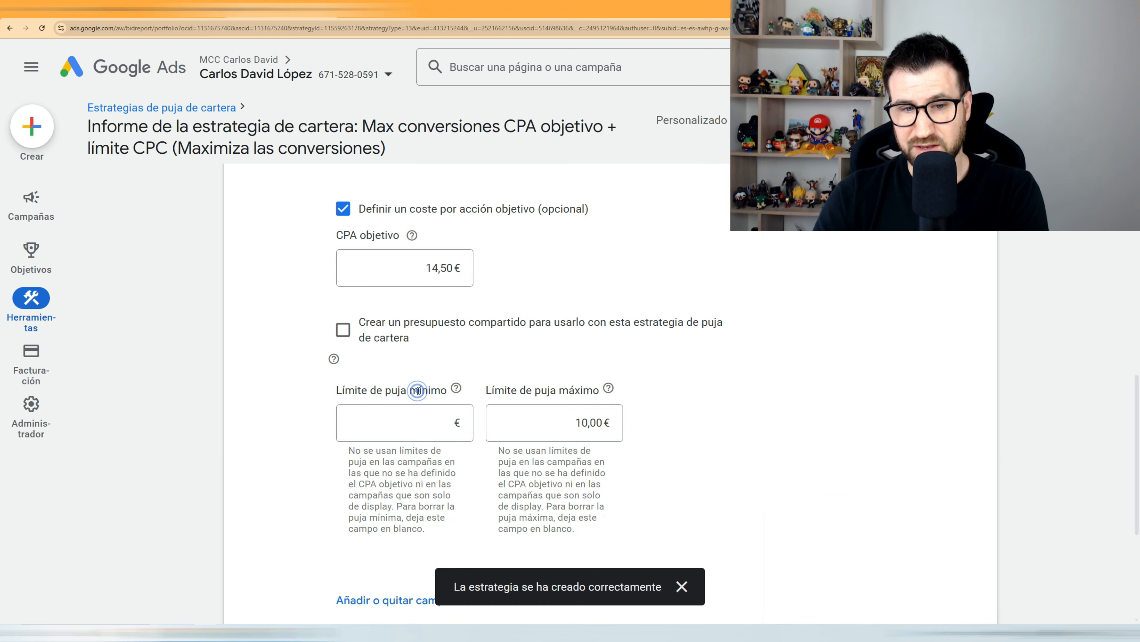
scroll(508, 369, down, 3)
scroll(509, 369, up, 2)
double_click(576, 375)
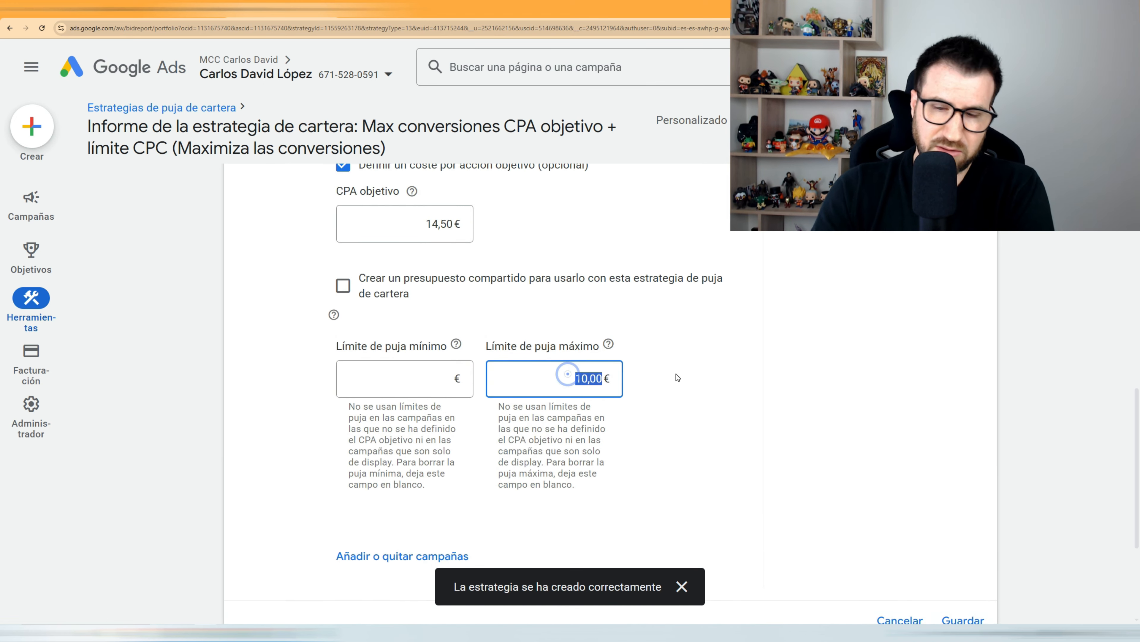
text(8)
scroll(683, 377, down, 2)
click(965, 531)
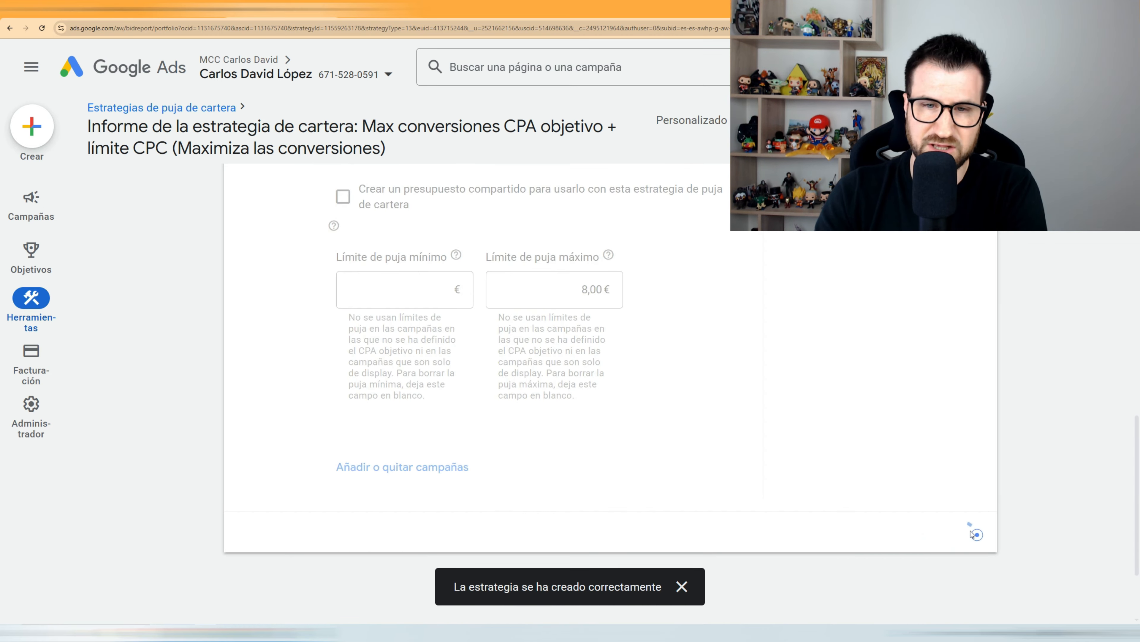